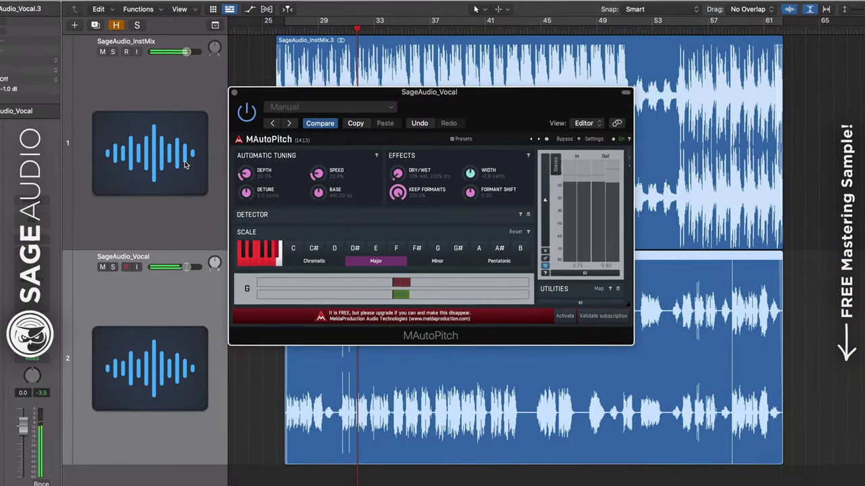
Close the MAutoPitch plugin window on the SageAudio_Vocal track
{"action": "left_click", "coordinate": [242, 99]}
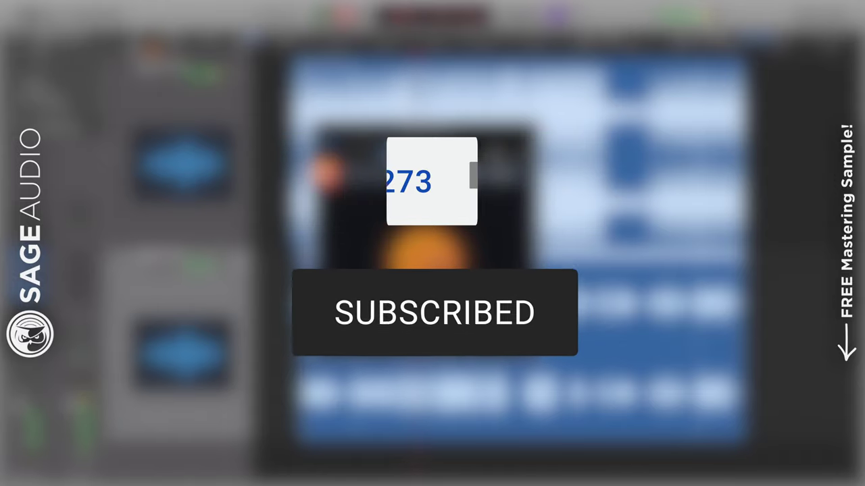
Register a Sage Audio account with a username and email, then start a Free Mastering Preview
{"action": "type", "text": "Ne"}
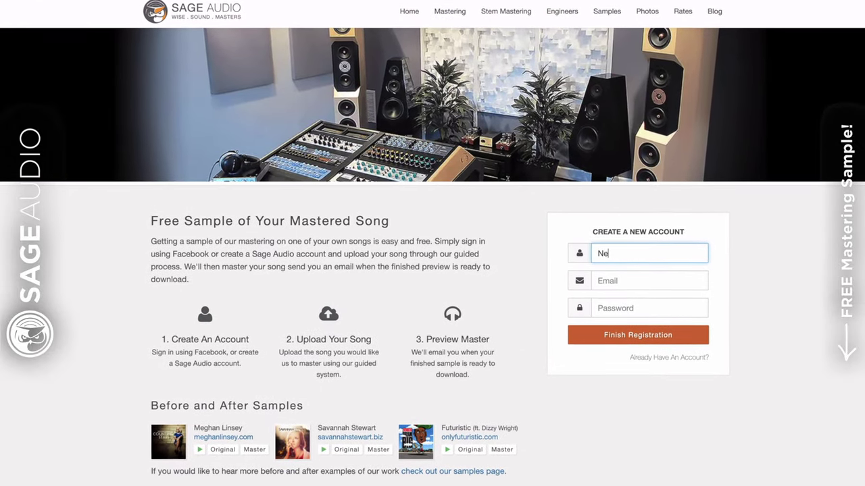
{"action": "type", "text": "wArtist"}
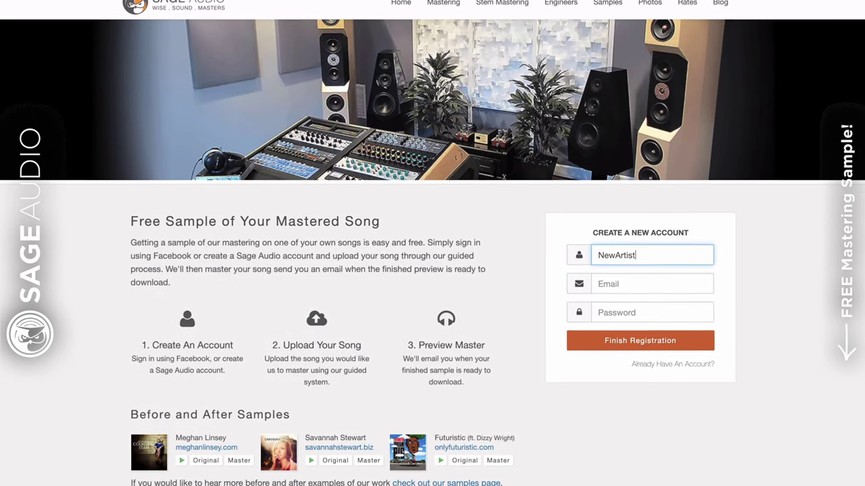
{"action": "key", "text": "Tab"}
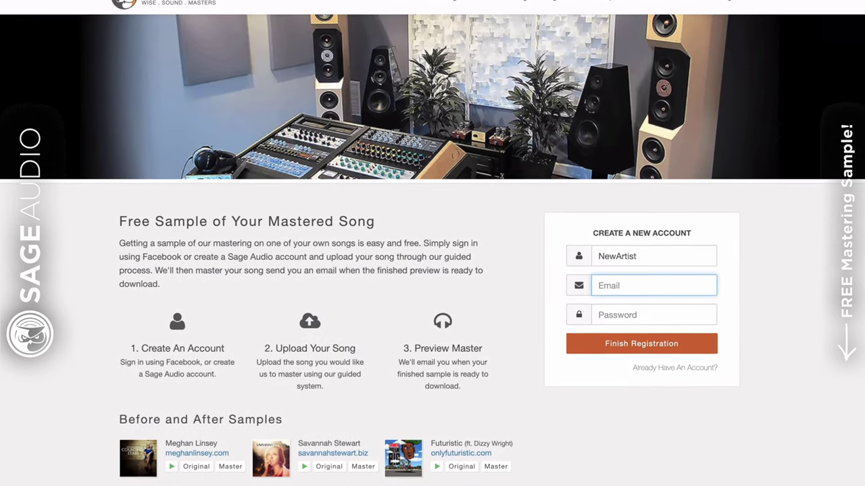
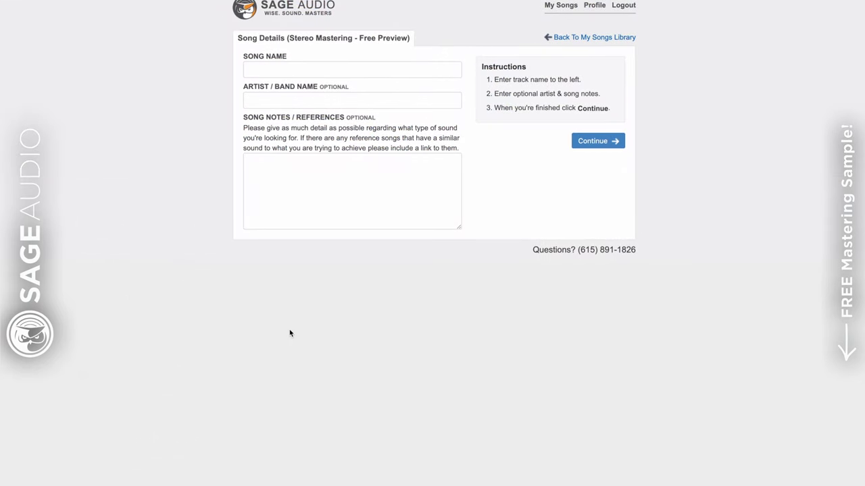
{"action": "left_click", "coordinate": [557, 39]}
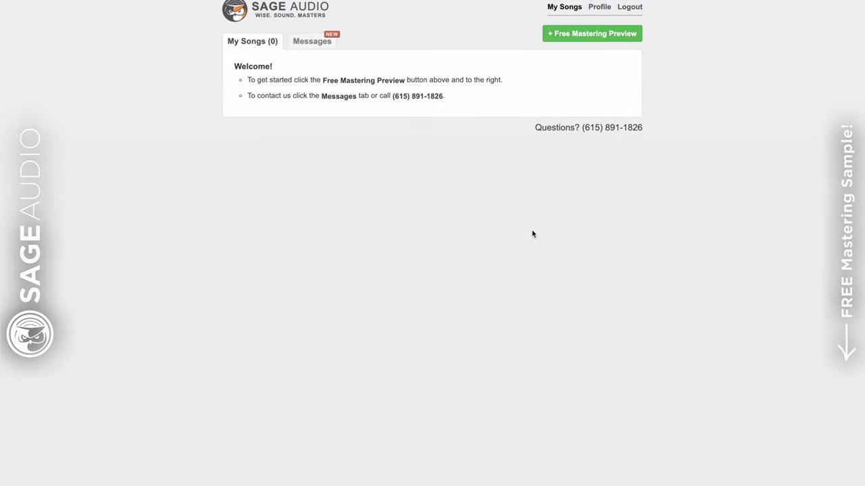
{"action": "left_click", "coordinate": [571, 41]}
Set Overtone GEQ to 6 kHz -1.5, 12 kHz -0.1, 64 Hz -2.5 and output about +0.9
{"action": "left_click", "coordinate": [429, 87]}
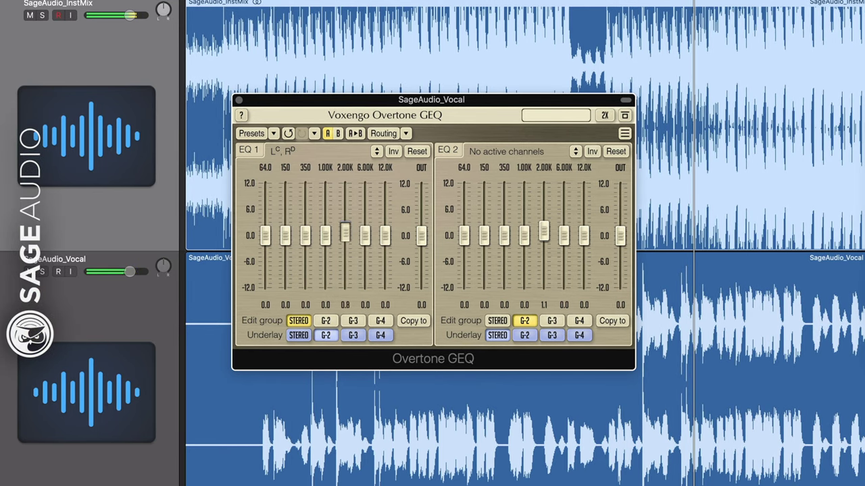
{"action": "left_click_drag", "start_coordinate": [344, 232], "coordinate": [344, 242]}
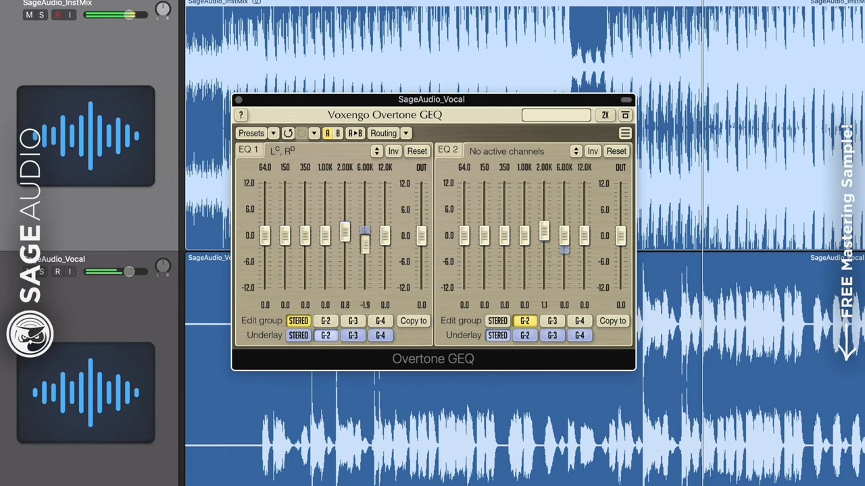
{"action": "left_click_drag", "start_coordinate": [384, 232], "coordinate": [385, 236]}
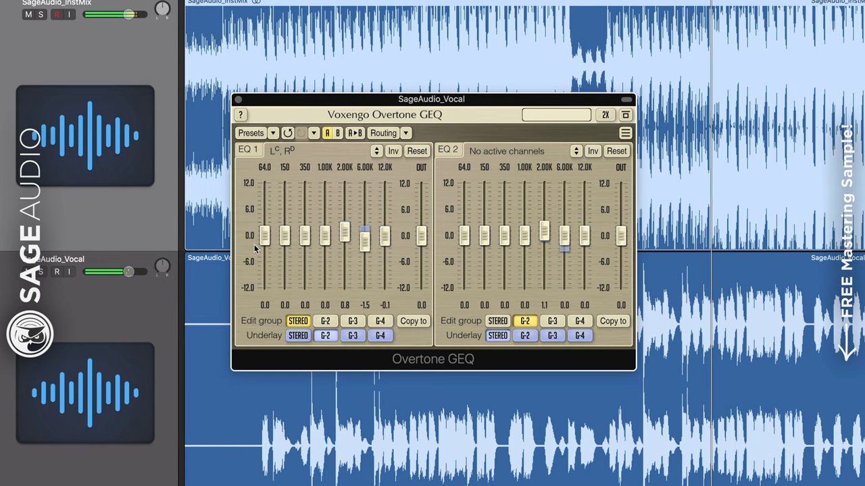
{"action": "left_click_drag", "start_coordinate": [264, 235], "coordinate": [264, 246]}
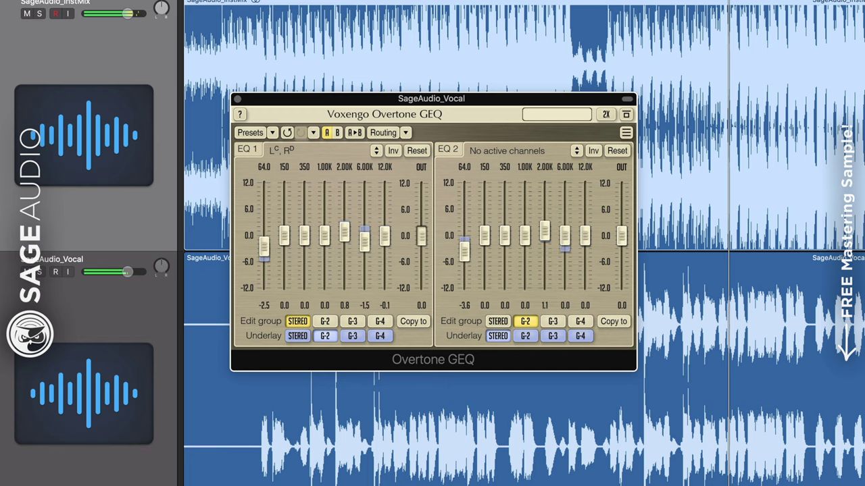
{"action": "left_click_drag", "start_coordinate": [421, 235], "coordinate": [421, 231]}
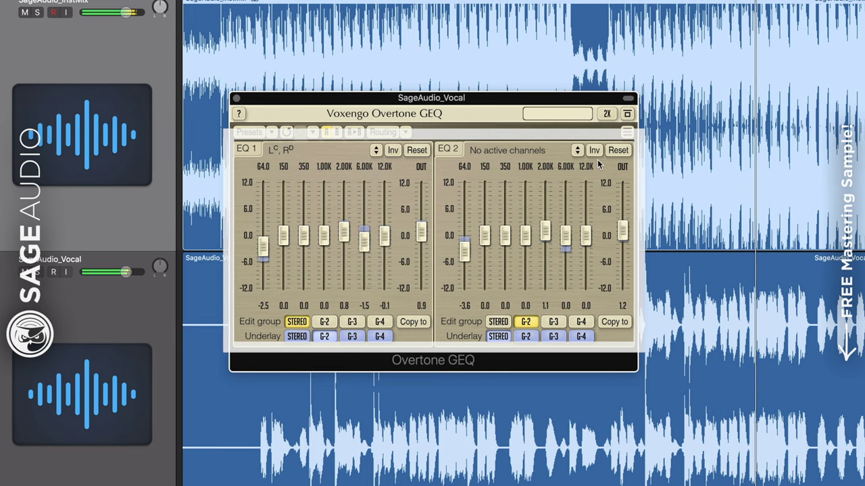
Switch Overtone GEQ to Dual Mono and retune left bands to 194 Hz and a cut 2.84 kHz
{"action": "left_click", "coordinate": [404, 134]}
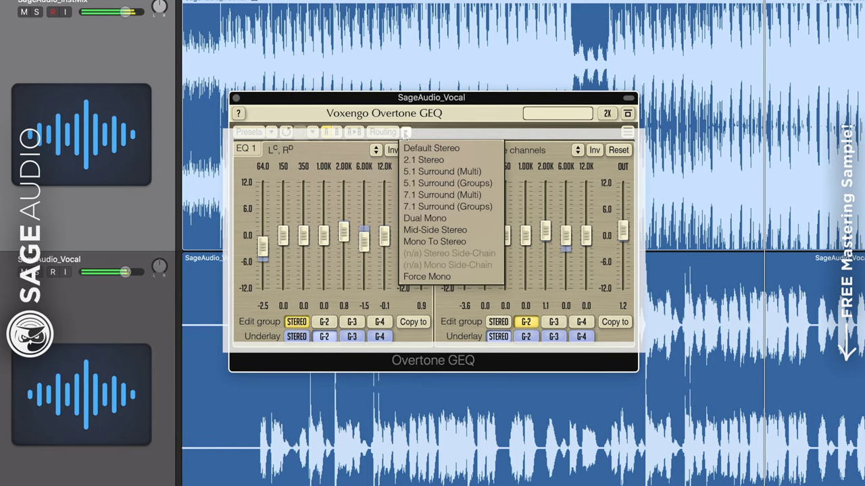
{"action": "left_click", "coordinate": [420, 220]}
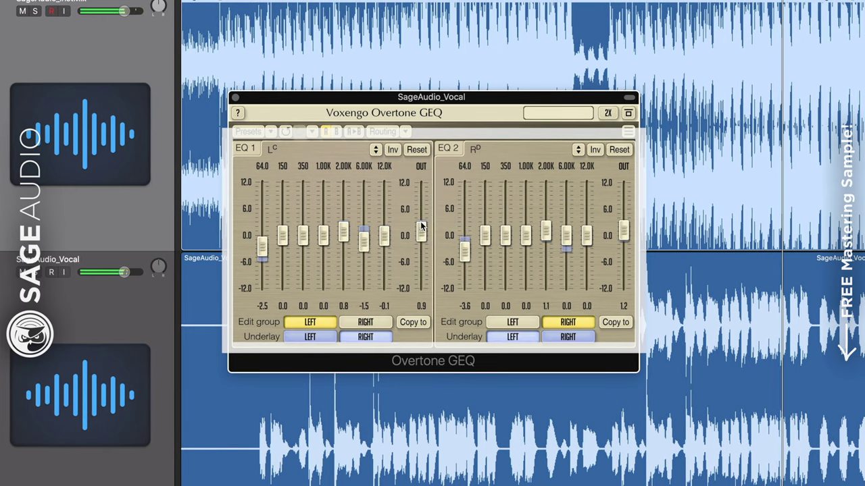
{"action": "left_click_drag", "start_coordinate": [302, 165], "coordinate": [302, 175]}
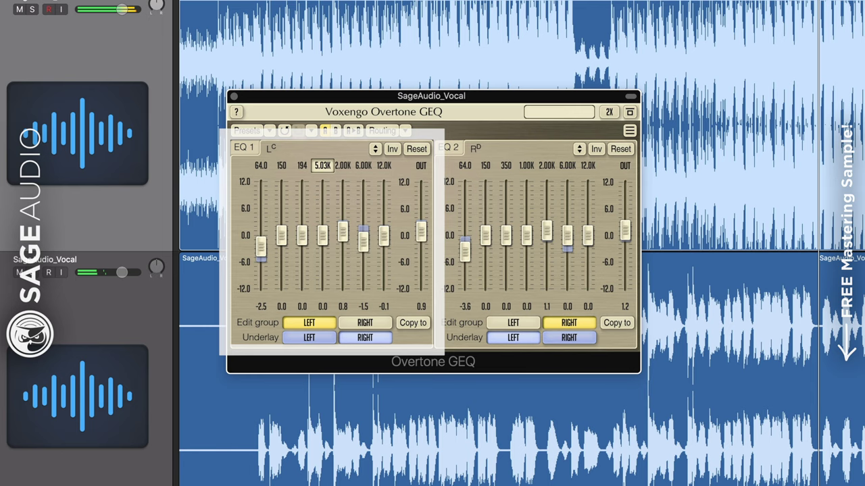
{"action": "left_click_drag", "start_coordinate": [322, 165], "coordinate": [322, 177]}
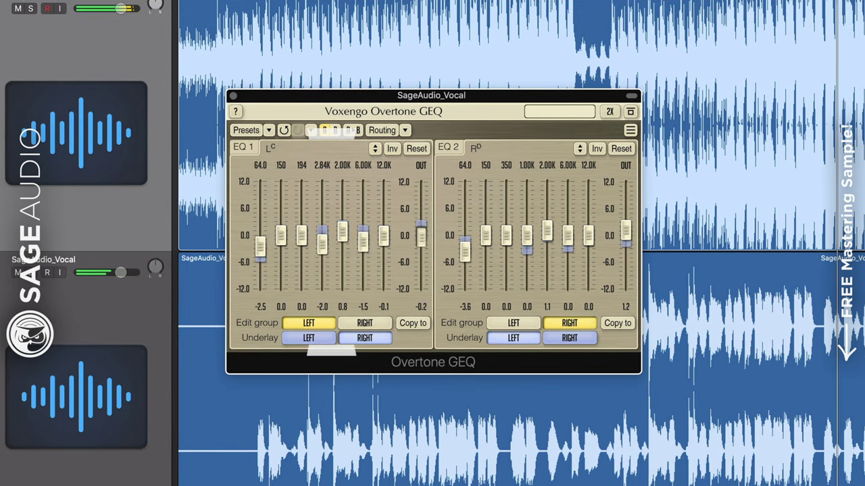
{"action": "left_click_drag", "start_coordinate": [423, 238], "coordinate": [425, 244]}
Set Overtone GEQ oversampling back to 2X
{"action": "left_click", "coordinate": [609, 112]}
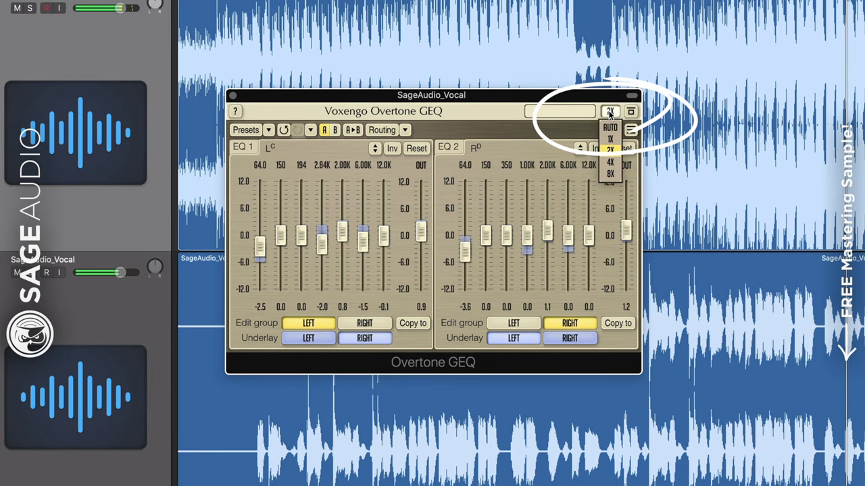
{"action": "left_click", "coordinate": [610, 127]}
{"action": "left_click", "coordinate": [610, 112]}
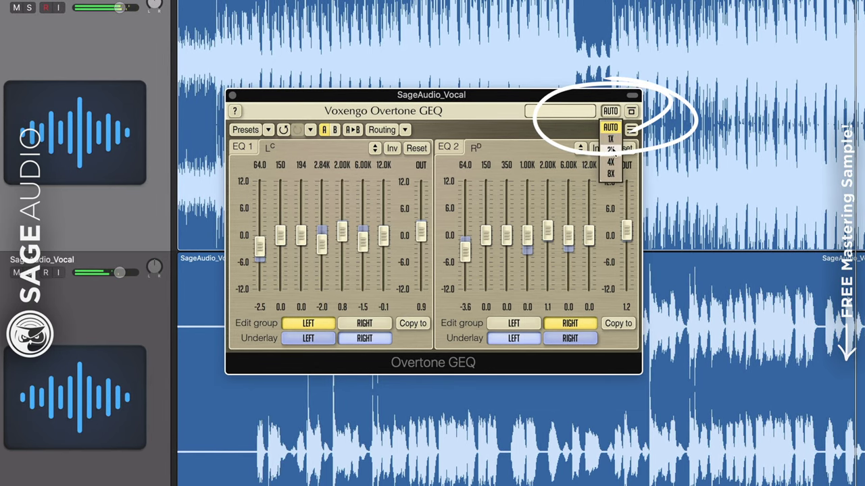
{"action": "left_click", "coordinate": [610, 150]}
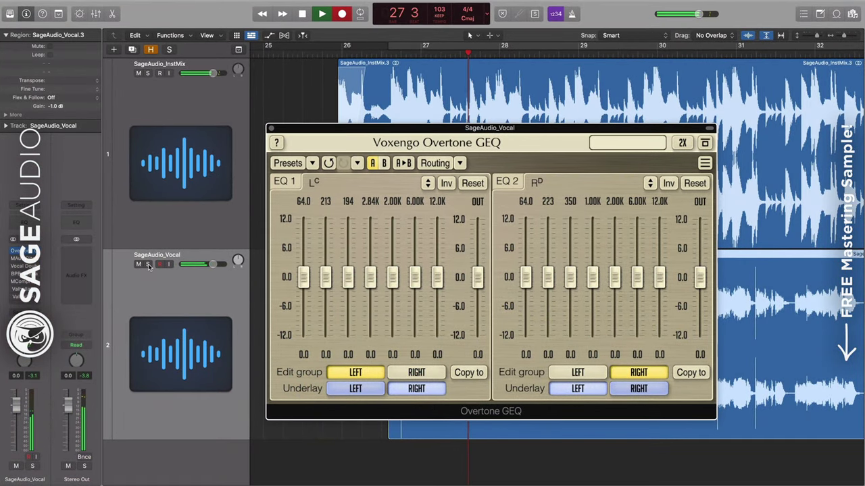
Solo the vocal, boost the 2 kHz band, and compare against the bypassed EQ
{"action": "left_click", "coordinate": [150, 264]}
{"action": "left_click_drag", "start_coordinate": [392, 289], "coordinate": [389, 267]}
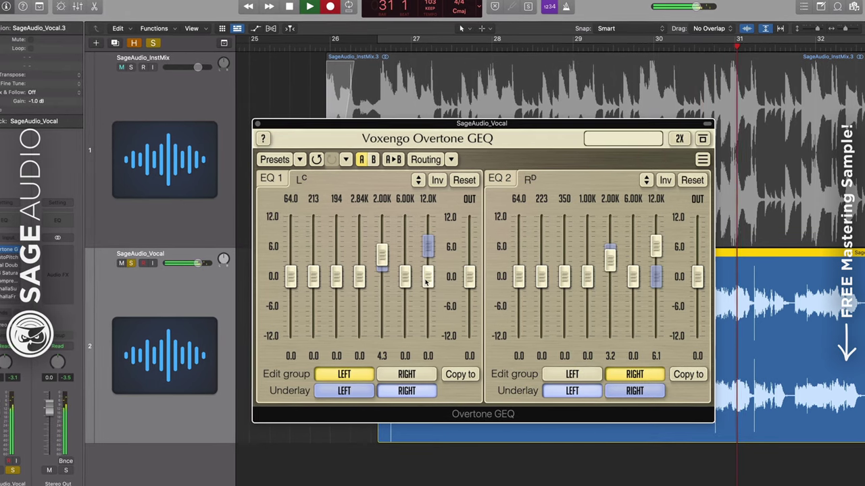
{"action": "left_click", "coordinate": [702, 137]}
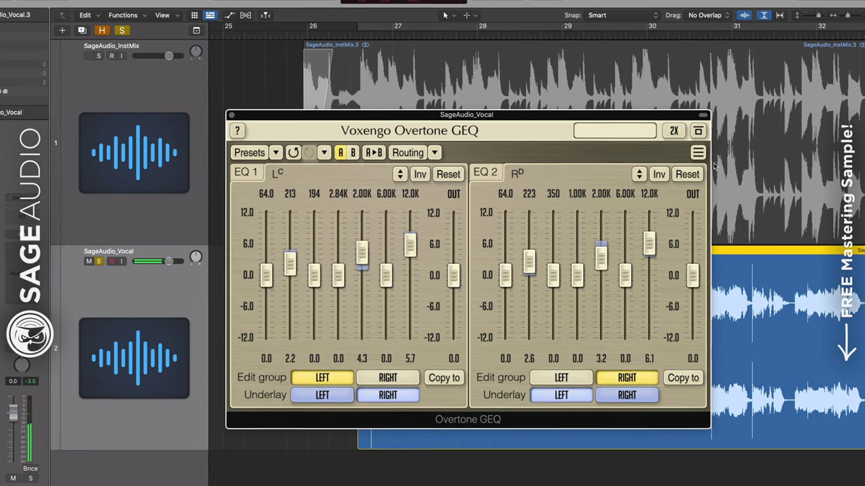
{"action": "left_click", "coordinate": [697, 130]}
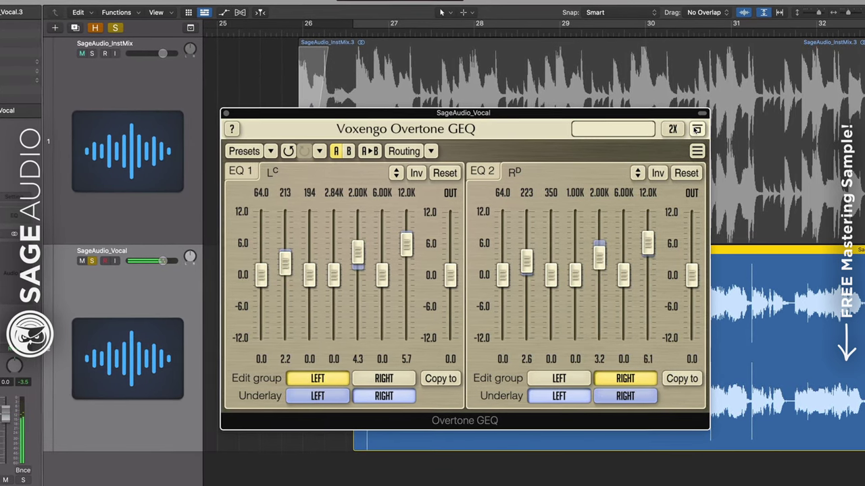
{"action": "key", "text": "super+a"}
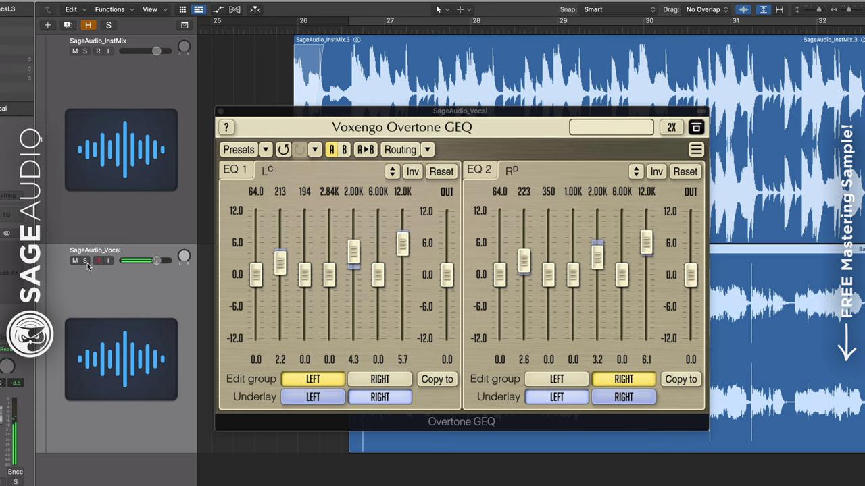
{"action": "left_click", "coordinate": [697, 128]}
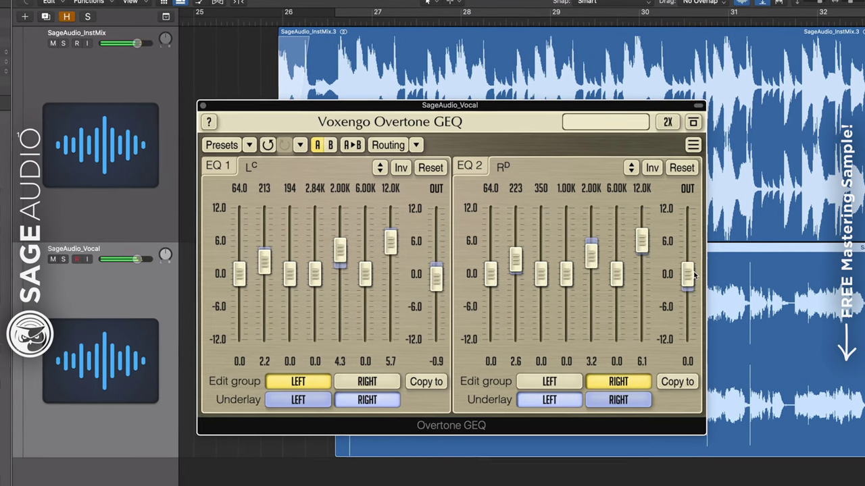
Trim the Overtone GEQ output to -0.9 dB and A/B it against bypass
{"action": "left_click_drag", "start_coordinate": [687, 273], "coordinate": [687, 277]}
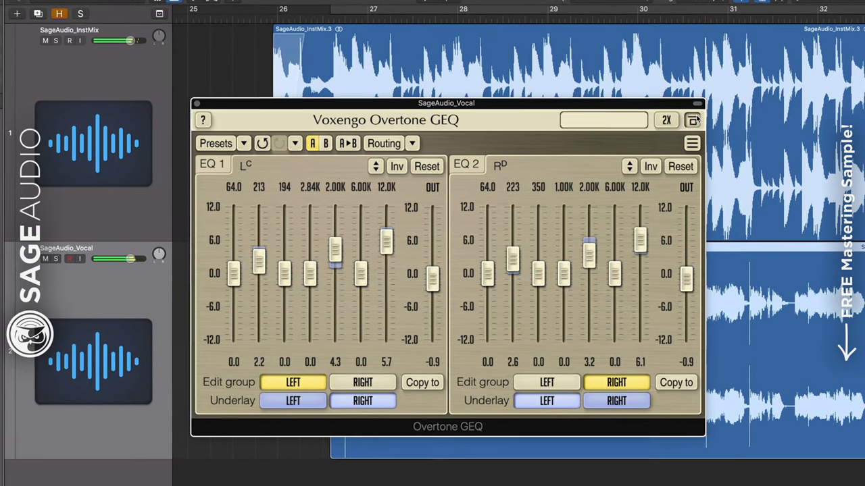
{"action": "left_click", "coordinate": [692, 120]}
{"action": "left_click", "coordinate": [692, 119]}
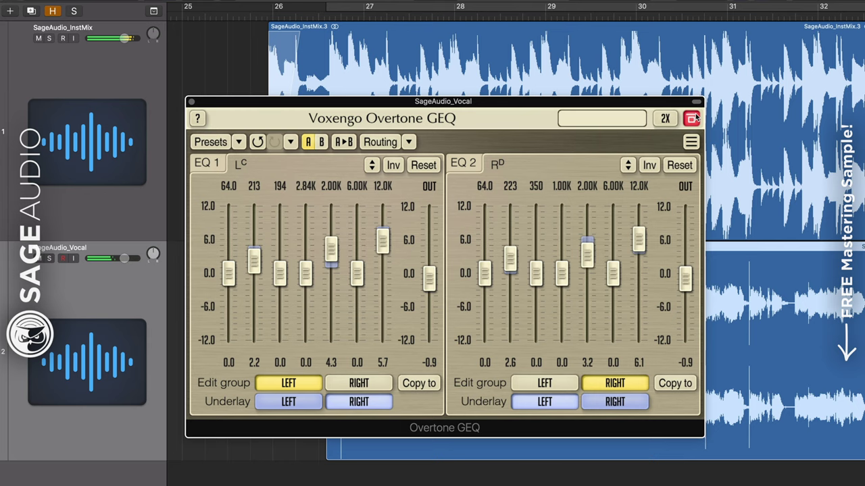
{"action": "left_click", "coordinate": [693, 119]}
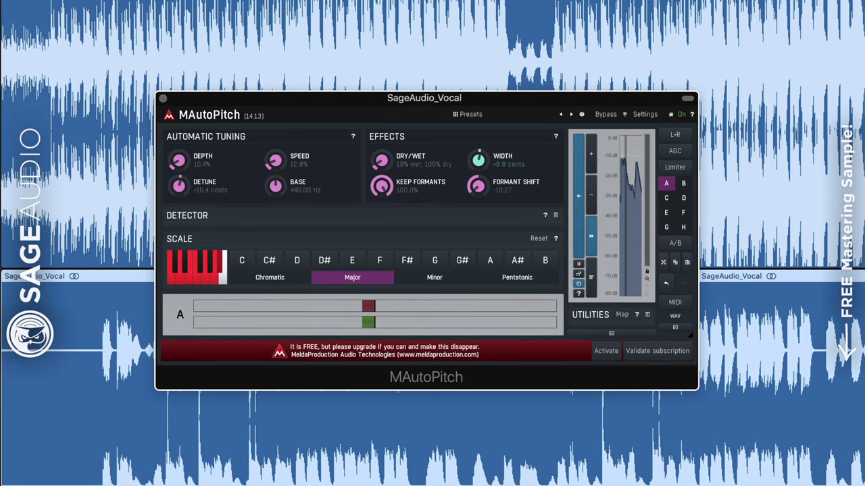
Set MAutoPitch detune near zero, base near 439 Hz, a wetter mix and slight formant shift
{"action": "left_click_drag", "start_coordinate": [179, 185], "coordinate": [178, 169]}
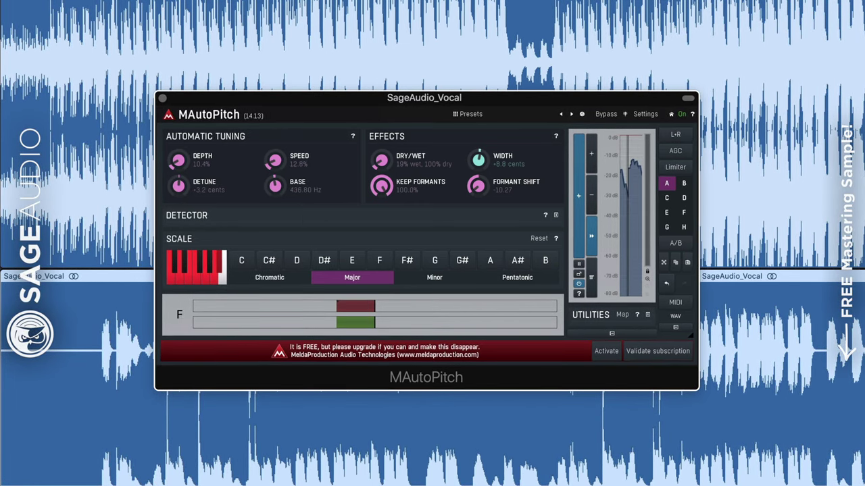
{"action": "left_click_drag", "start_coordinate": [275, 185], "coordinate": [275, 180]}
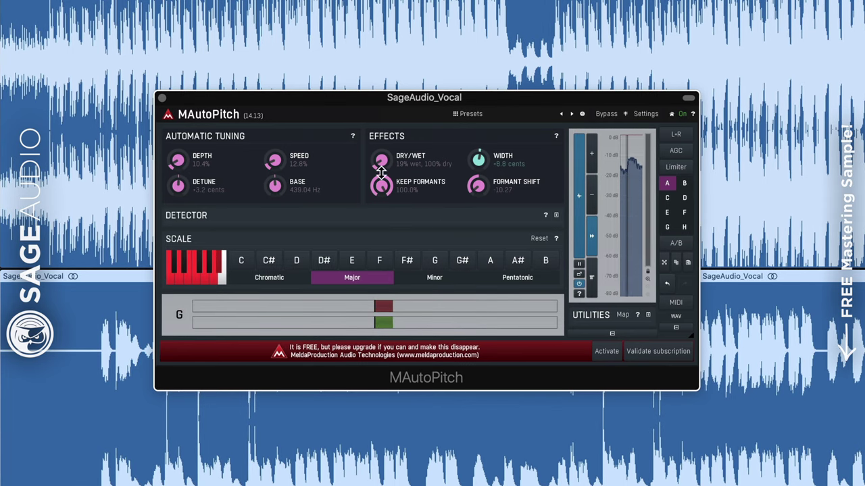
{"action": "left_click_drag", "start_coordinate": [381, 171], "coordinate": [381, 150]}
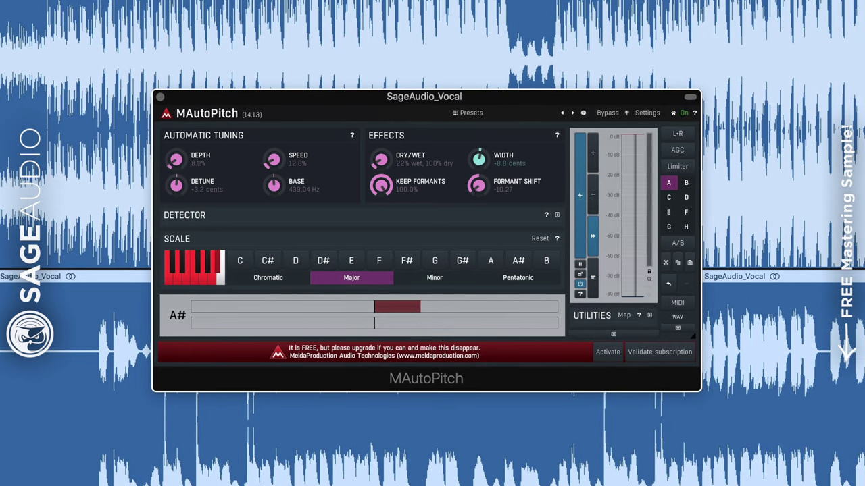
{"action": "mouse_move", "coordinate": [481, 179]}
{"action": "left_mouse_down"}
{"action": "mouse_move", "coordinate": [482, 192]}
{"action": "mouse_move", "coordinate": [477, 177]}
{"action": "left_mouse_up"}
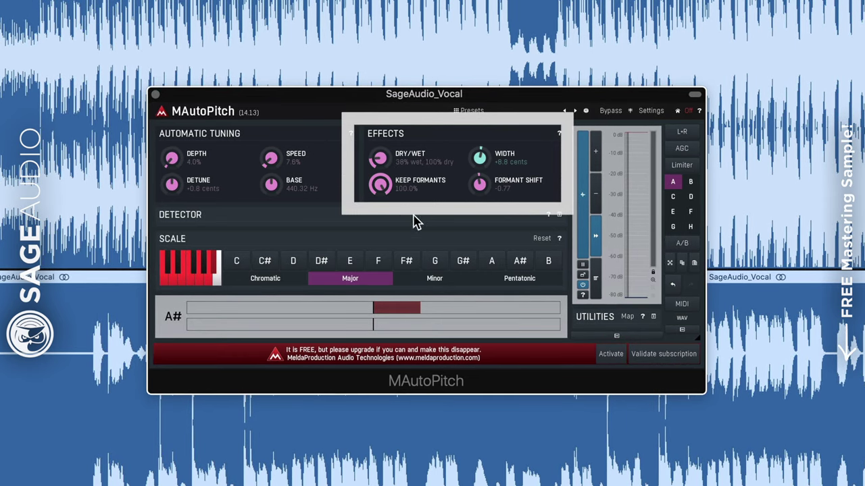
Turn MAutoPitch's Dry/Wet up to 38% wet with Keep Formants at 100%
{"action": "left_click_drag", "start_coordinate": [380, 184], "coordinate": [384, 169]}
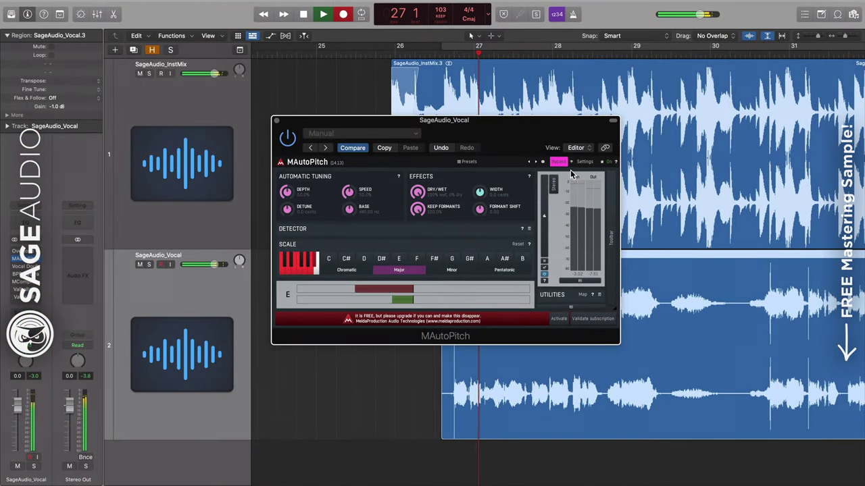
Solo the vocal and compare MAutoPitch against its bypassed, dry sound
{"action": "left_click", "coordinate": [148, 265]}
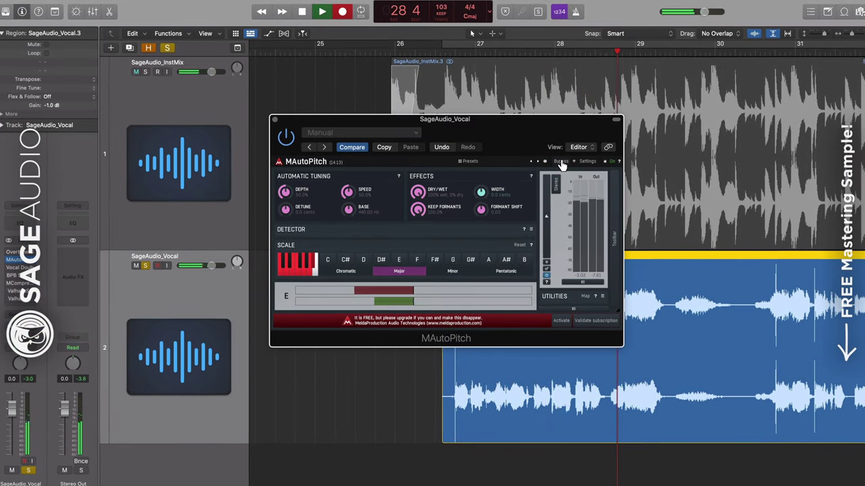
{"action": "left_click", "coordinate": [560, 162]}
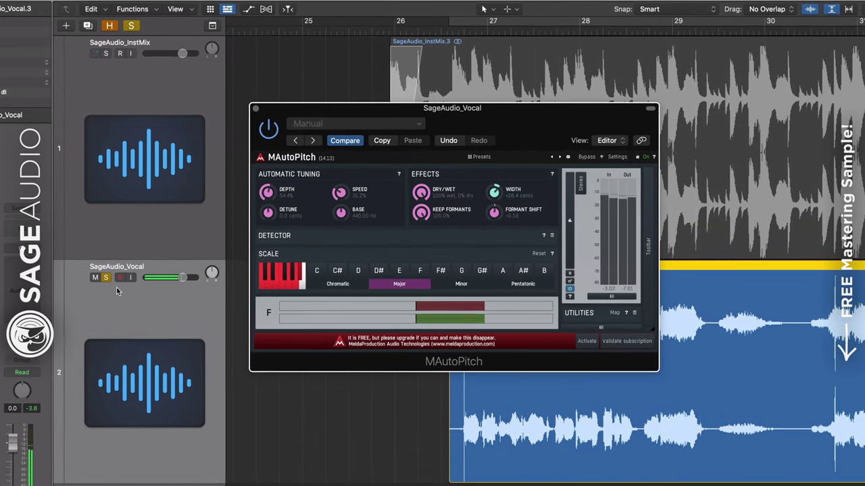
{"action": "left_click", "coordinate": [462, 71]}
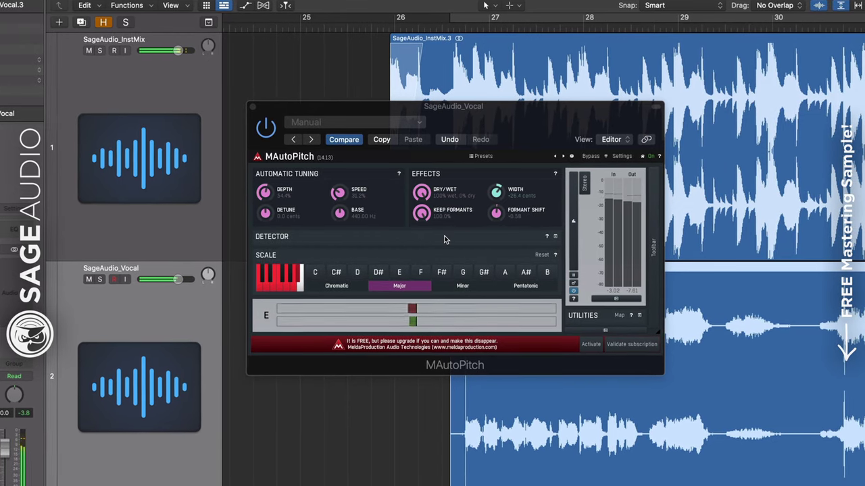
{"action": "left_click", "coordinate": [445, 237]}
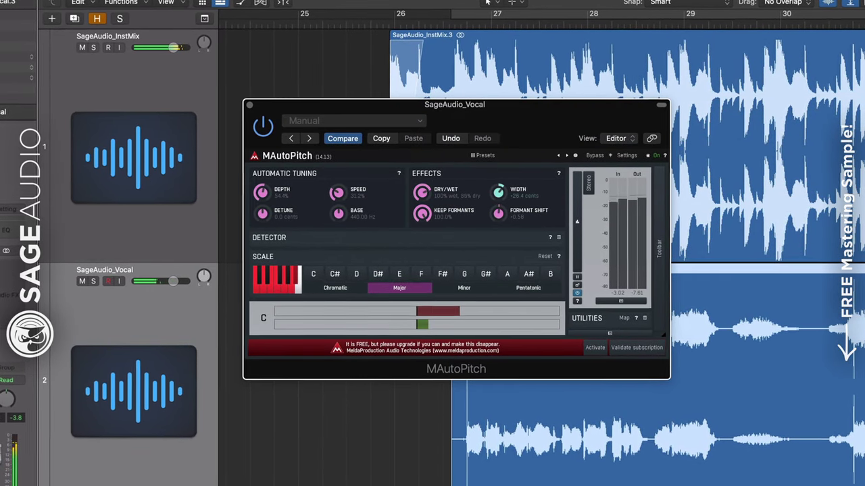
{"action": "left_click", "coordinate": [600, 156]}
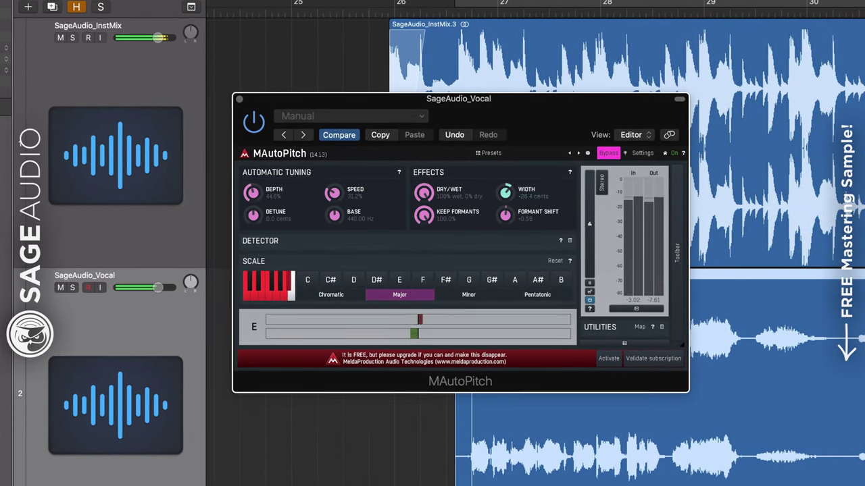
{"action": "left_click", "coordinate": [609, 154]}
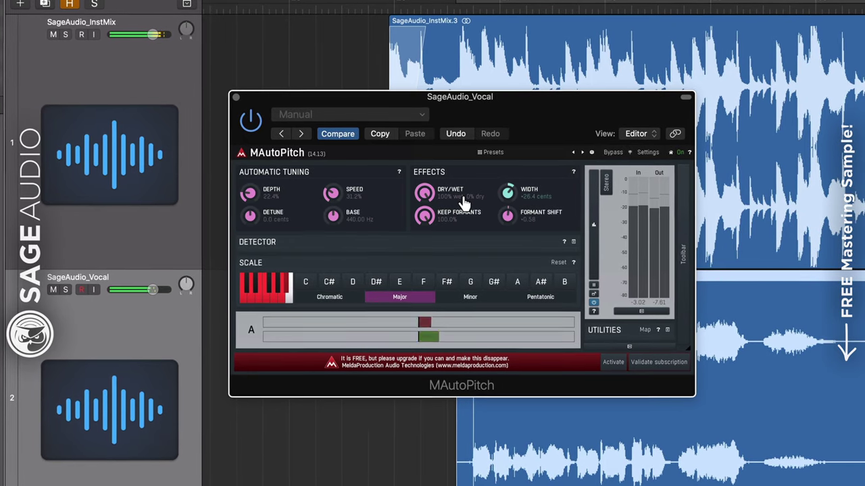
Set MAutoPitch to 22.4% depth, 32% wet and +4.0 cents width, checking against bypass
{"action": "left_click_drag", "start_coordinate": [463, 203], "coordinate": [573, 277]}
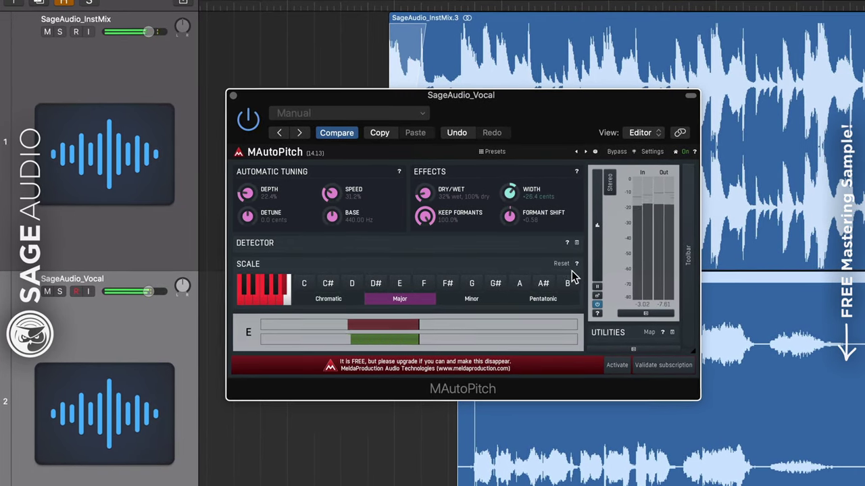
{"action": "left_click_drag", "start_coordinate": [525, 199], "coordinate": [525, 210]}
{"action": "left_click", "coordinate": [618, 152]}
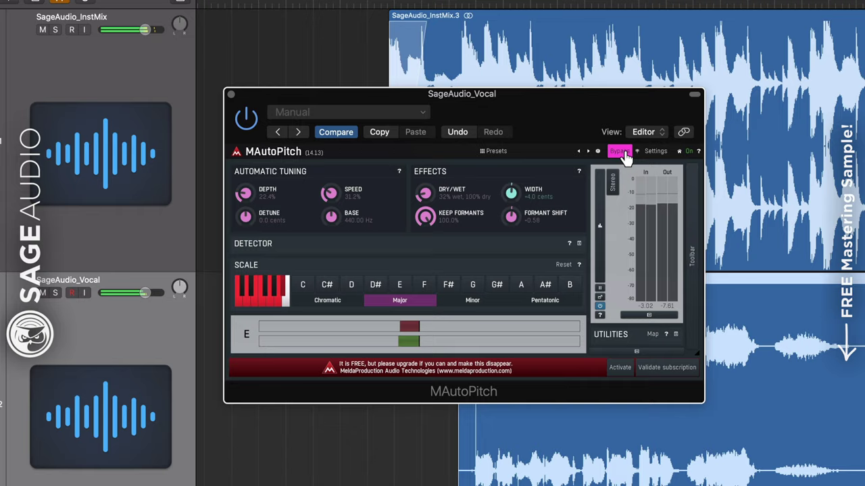
{"action": "left_click", "coordinate": [622, 152]}
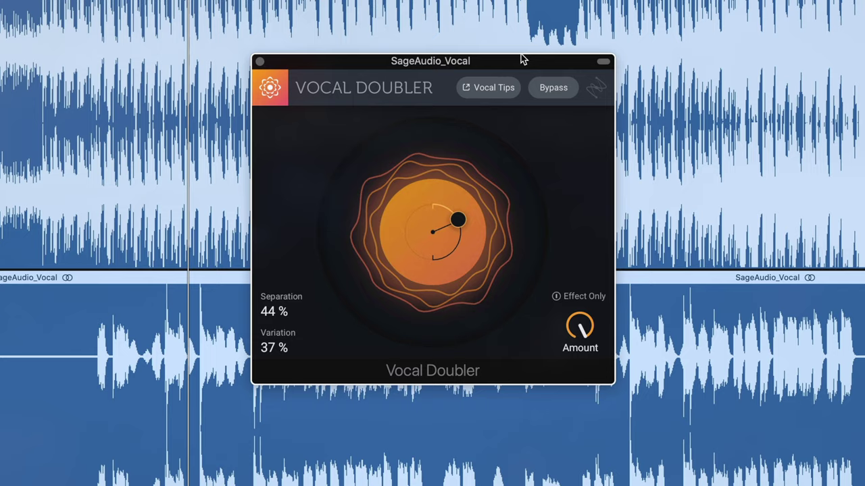
Set Vocal Doubler to 100% separation and 95% variation, briefly auditioning the effect-only signal
{"action": "left_click_drag", "start_coordinate": [523, 61], "coordinate": [519, 71]}
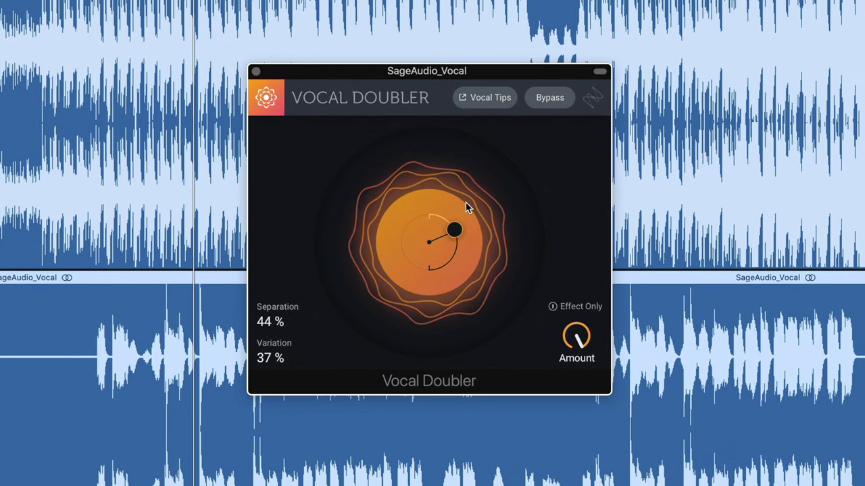
{"action": "mouse_move", "coordinate": [456, 231]}
{"action": "left_mouse_down"}
{"action": "mouse_move", "coordinate": [429, 197]}
{"action": "mouse_move", "coordinate": [428, 226]}
{"action": "mouse_move", "coordinate": [416, 172]}
{"action": "mouse_move", "coordinate": [502, 222]}
{"action": "mouse_move", "coordinate": [406, 309]}
{"action": "mouse_move", "coordinate": [507, 315]}
{"action": "mouse_move", "coordinate": [415, 145]}
{"action": "left_mouse_up"}
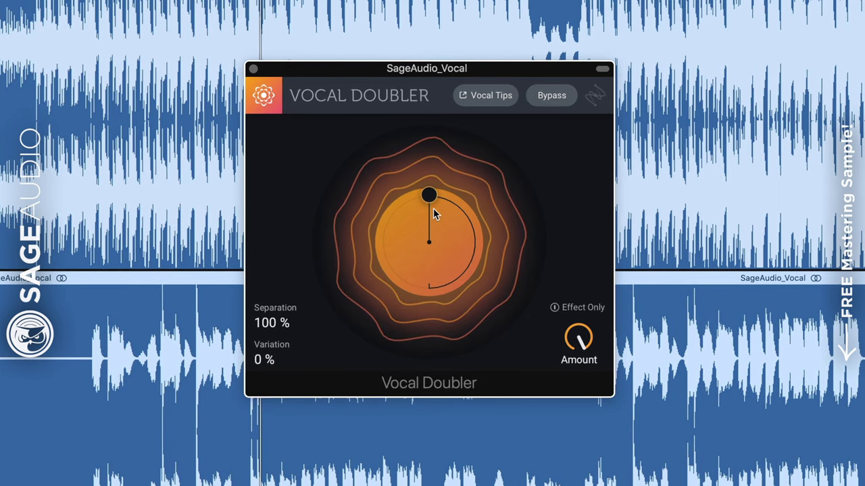
{"action": "mouse_move", "coordinate": [433, 209]}
{"action": "left_mouse_down"}
{"action": "mouse_move", "coordinate": [430, 220]}
{"action": "mouse_move", "coordinate": [428, 196]}
{"action": "mouse_move", "coordinate": [427, 233]}
{"action": "mouse_move", "coordinate": [416, 155]}
{"action": "left_mouse_up"}
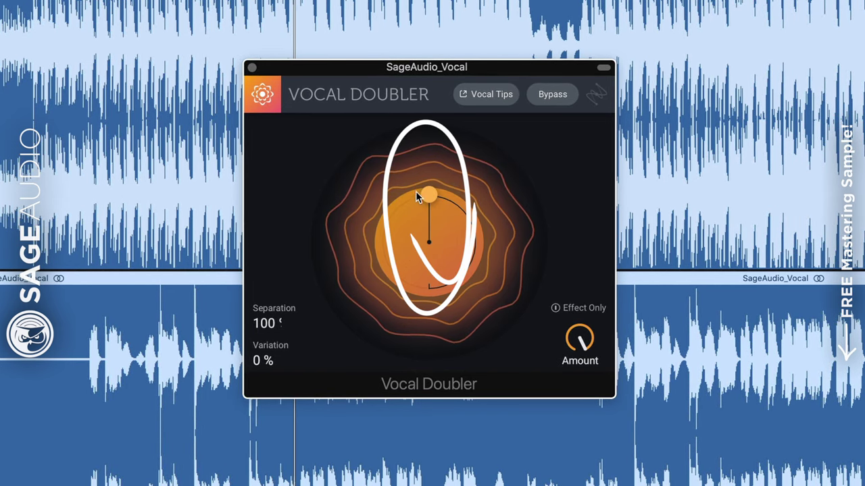
{"action": "mouse_move", "coordinate": [416, 196]}
{"action": "left_mouse_down"}
{"action": "mouse_move", "coordinate": [417, 233]}
{"action": "mouse_move", "coordinate": [415, 179]}
{"action": "mouse_move", "coordinate": [460, 193]}
{"action": "mouse_move", "coordinate": [475, 230]}
{"action": "mouse_move", "coordinate": [468, 274]}
{"action": "mouse_move", "coordinate": [409, 322]}
{"action": "mouse_move", "coordinate": [504, 330]}
{"action": "mouse_move", "coordinate": [541, 203]}
{"action": "mouse_move", "coordinate": [530, 308]}
{"action": "mouse_move", "coordinate": [444, 369]}
{"action": "left_mouse_up"}
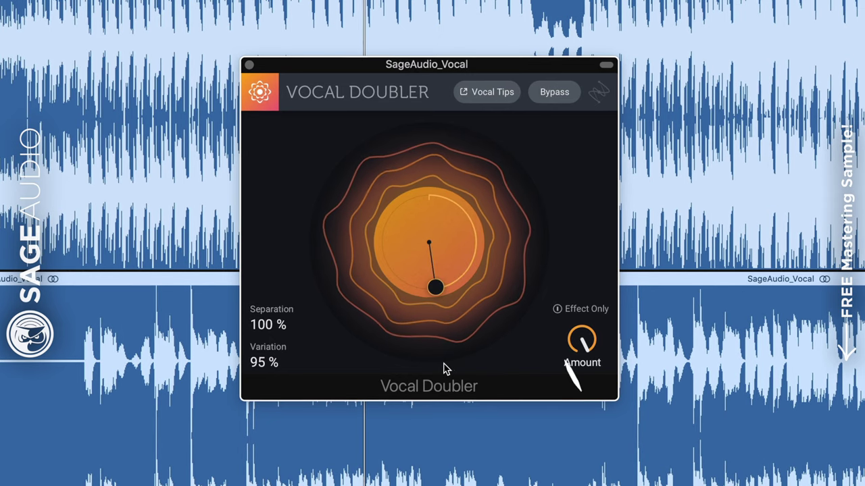
{"action": "mouse_move", "coordinate": [582, 341]}
{"action": "left_mouse_down"}
{"action": "mouse_move", "coordinate": [565, 473]}
{"action": "mouse_move", "coordinate": [564, 317]}
{"action": "left_mouse_up"}
{"action": "left_click", "coordinate": [561, 310]}
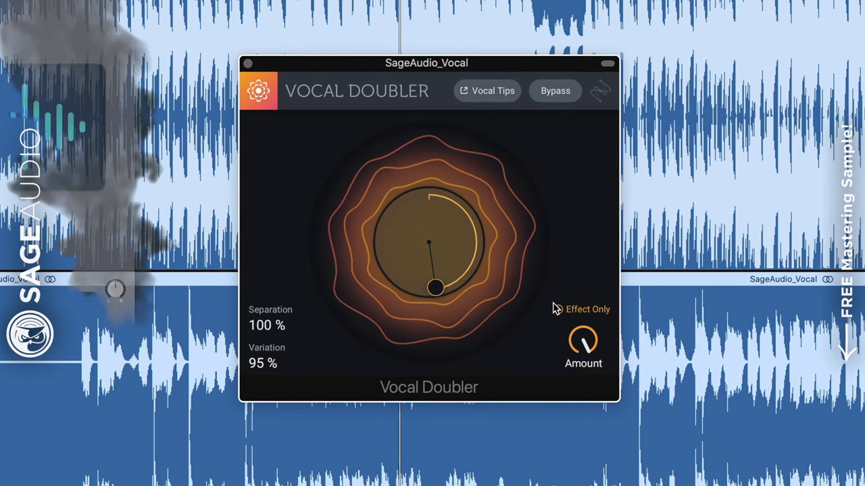
{"action": "left_click", "coordinate": [553, 308]}
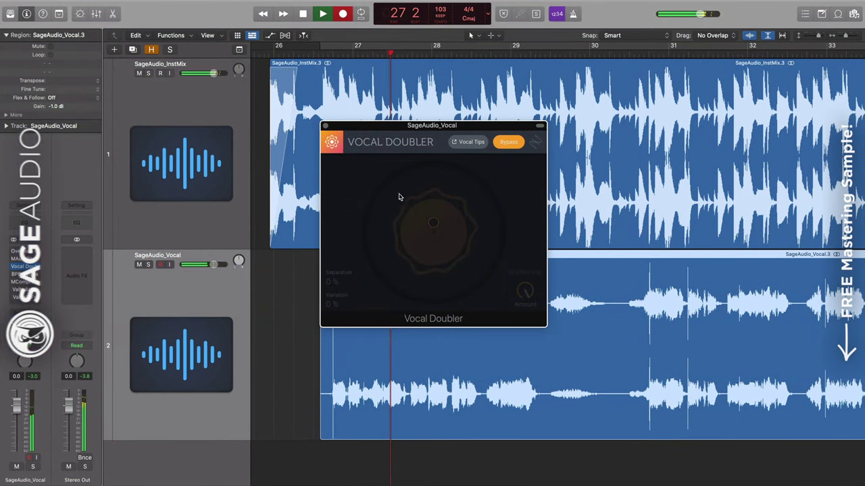
Re-enable Vocal Doubler and set variation to about 62%, auditioning it with the vocal soloed
{"action": "left_click", "coordinate": [508, 141]}
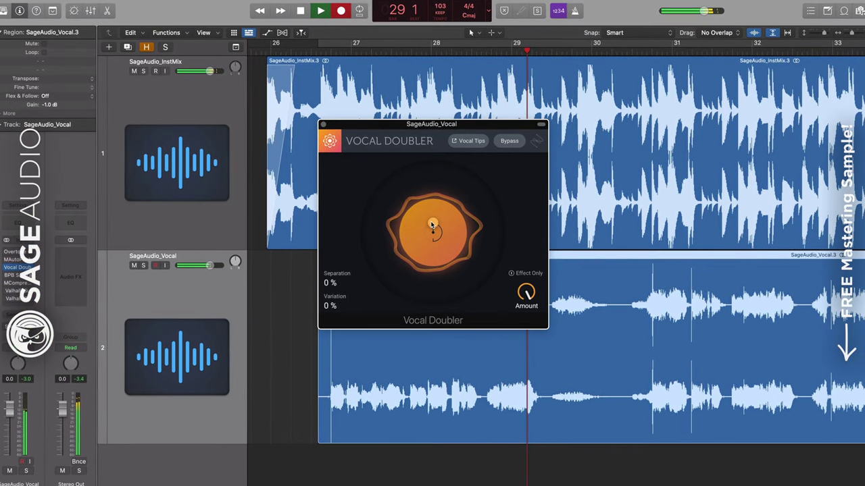
{"action": "left_click_drag", "start_coordinate": [423, 229], "coordinate": [427, 195]}
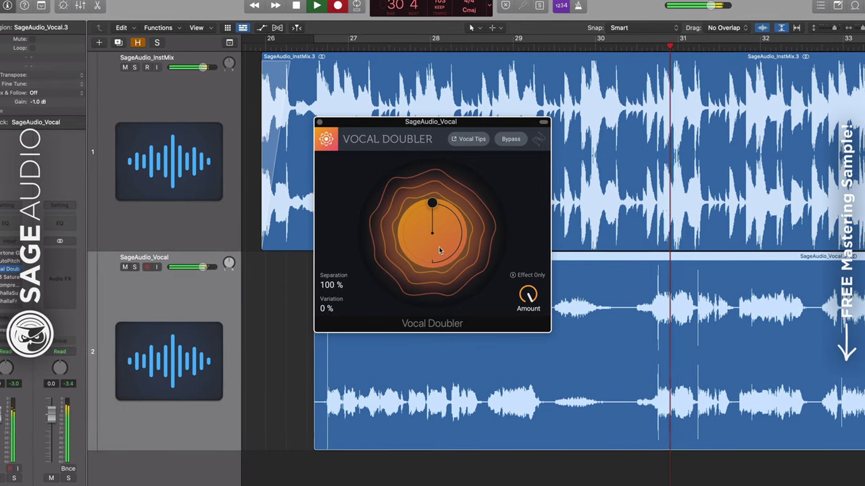
{"action": "mouse_move", "coordinate": [432, 202]}
{"action": "left_mouse_down"}
{"action": "mouse_move", "coordinate": [470, 217]}
{"action": "mouse_move", "coordinate": [431, 264]}
{"action": "left_mouse_up"}
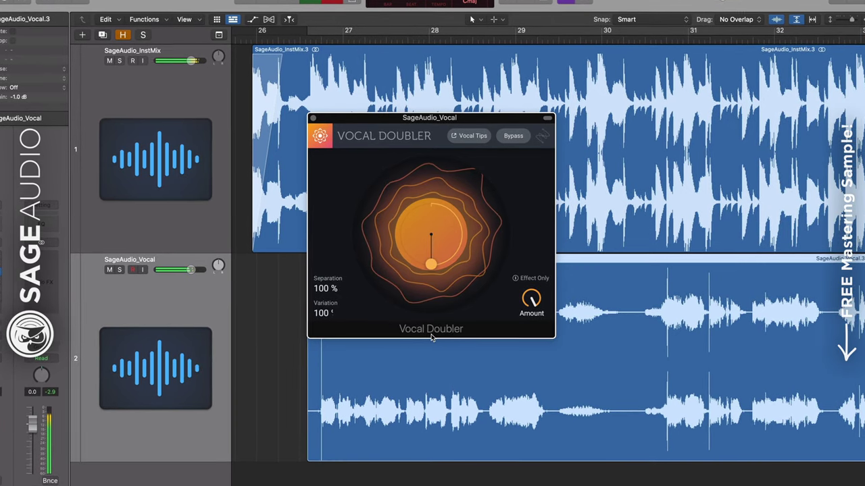
{"action": "mouse_move", "coordinate": [431, 338]}
{"action": "left_mouse_down"}
{"action": "mouse_move", "coordinate": [501, 266]}
{"action": "mouse_move", "coordinate": [515, 287]}
{"action": "left_mouse_up"}
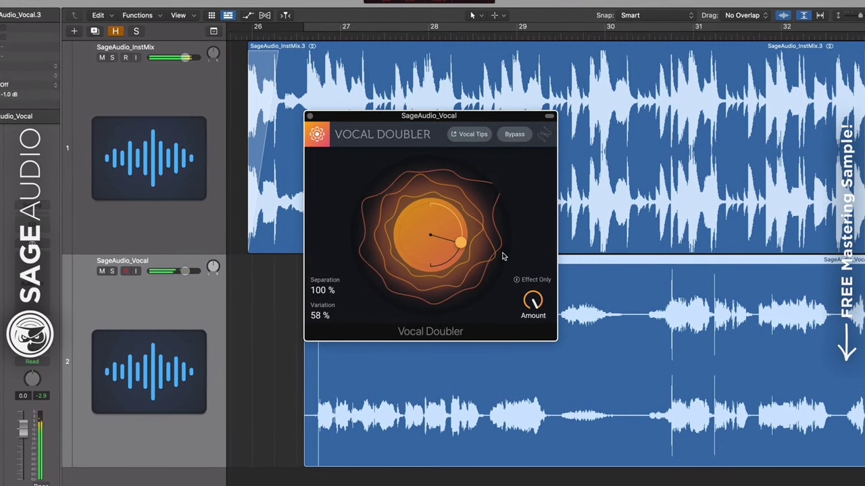
{"action": "left_click", "coordinate": [517, 282]}
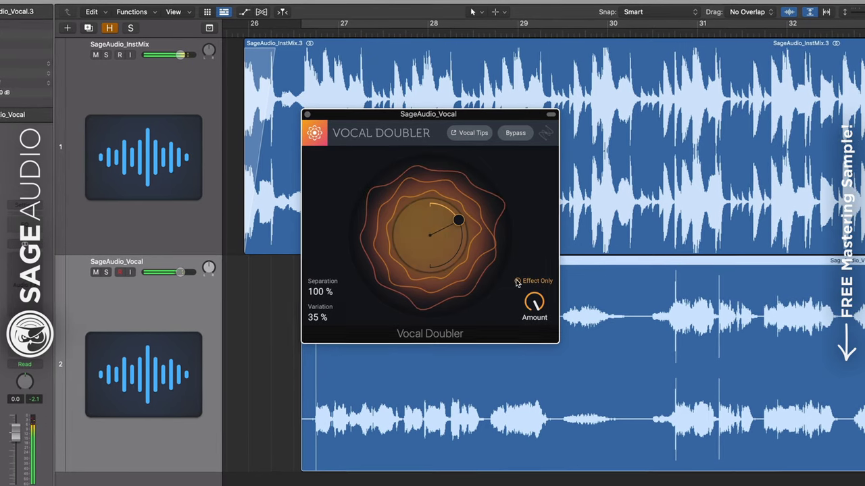
{"action": "left_click", "coordinate": [102, 273]}
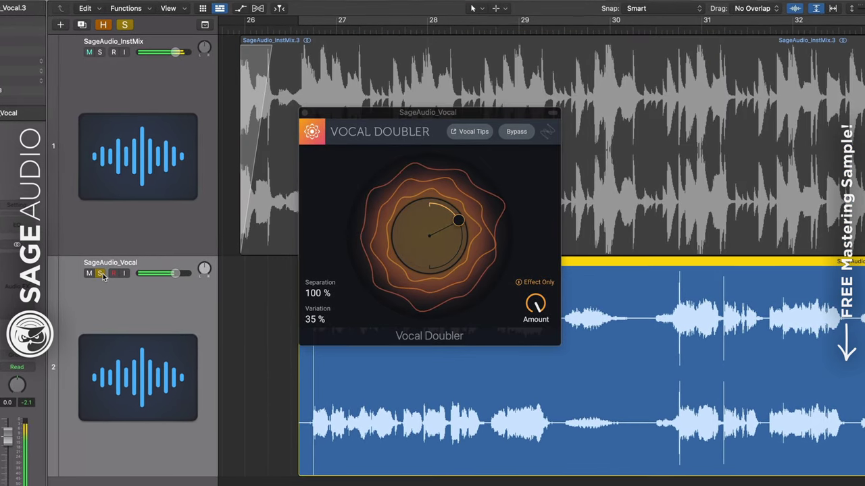
{"action": "left_click", "coordinate": [521, 284]}
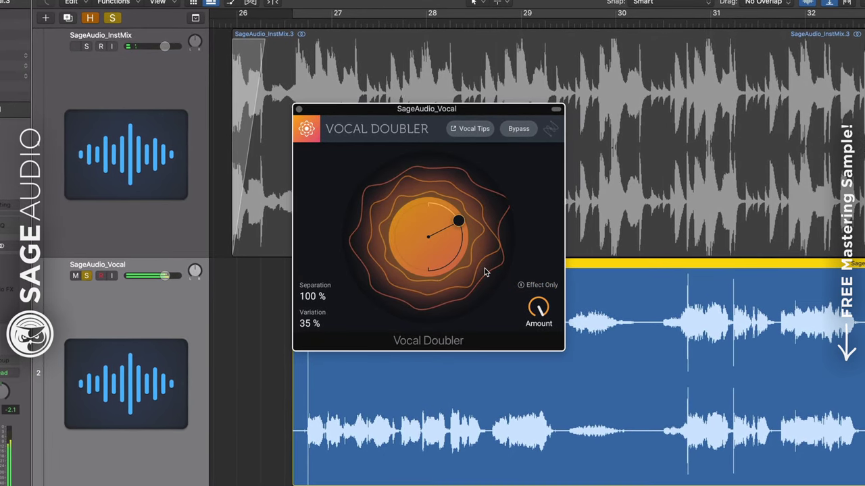
Ease Vocal Doubler separation down to 25%, unsolo the vocal, and compare against bypass
{"action": "mouse_move", "coordinate": [458, 221]}
{"action": "left_mouse_down"}
{"action": "mouse_move", "coordinate": [445, 223]}
{"action": "mouse_move", "coordinate": [444, 244]}
{"action": "left_mouse_up"}
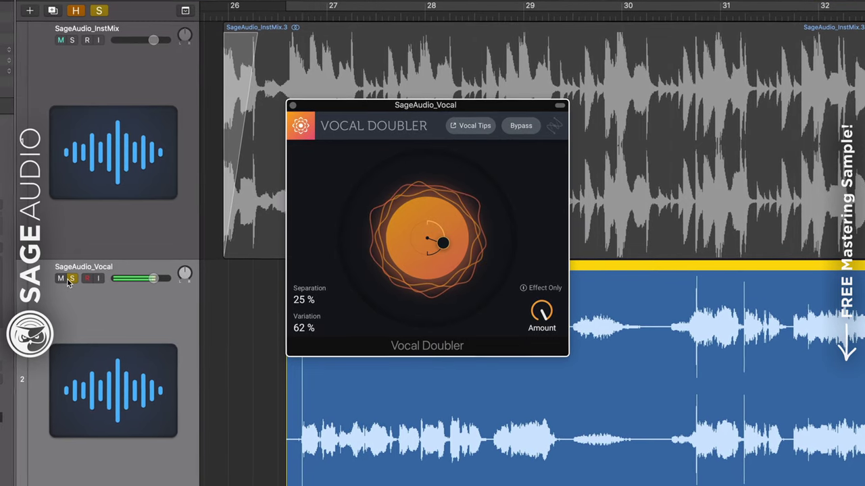
{"action": "left_click", "coordinate": [73, 277]}
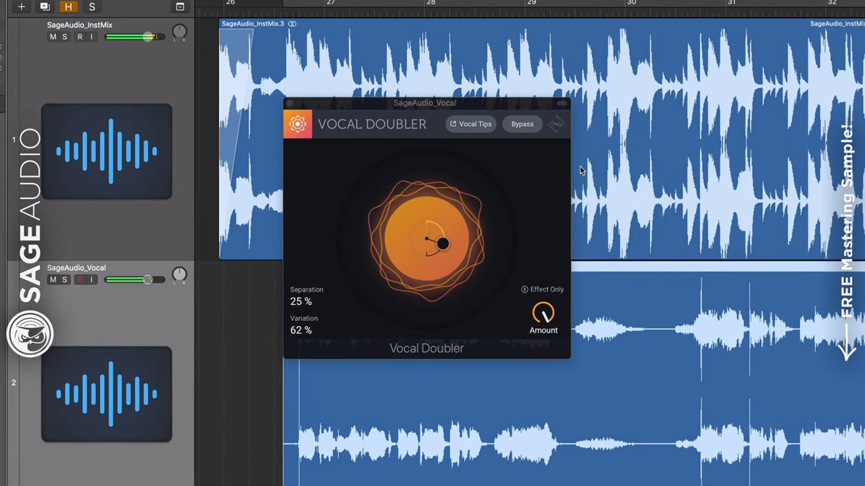
{"action": "left_click", "coordinate": [521, 124]}
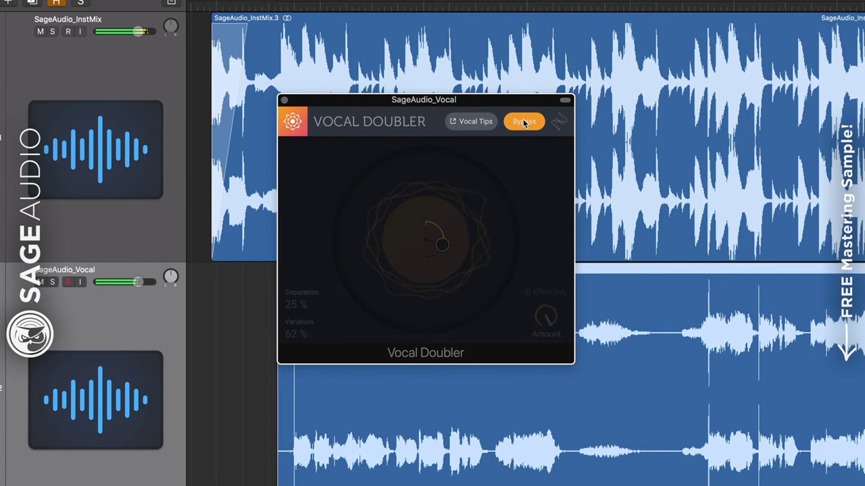
{"action": "left_click", "coordinate": [524, 123]}
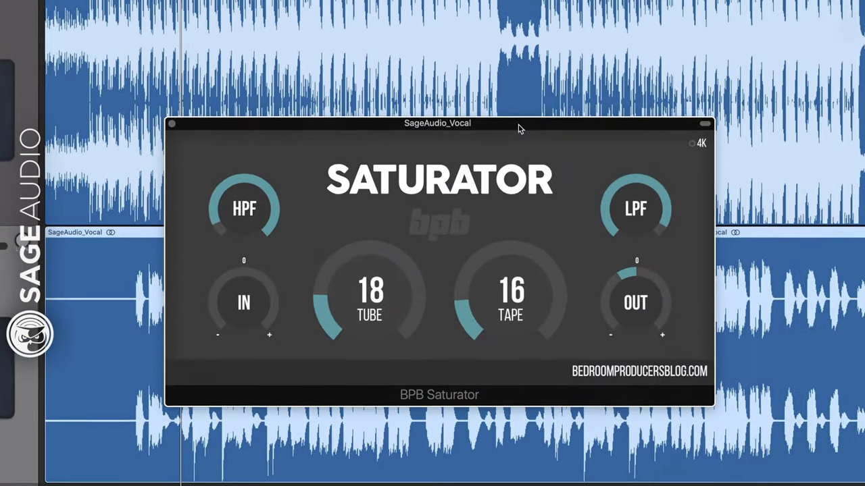
Sweep the BPB Saturator's Tube and Tape knobs back and forth, bringing Tube to about 35
{"action": "left_click_drag", "start_coordinate": [518, 128], "coordinate": [519, 99]}
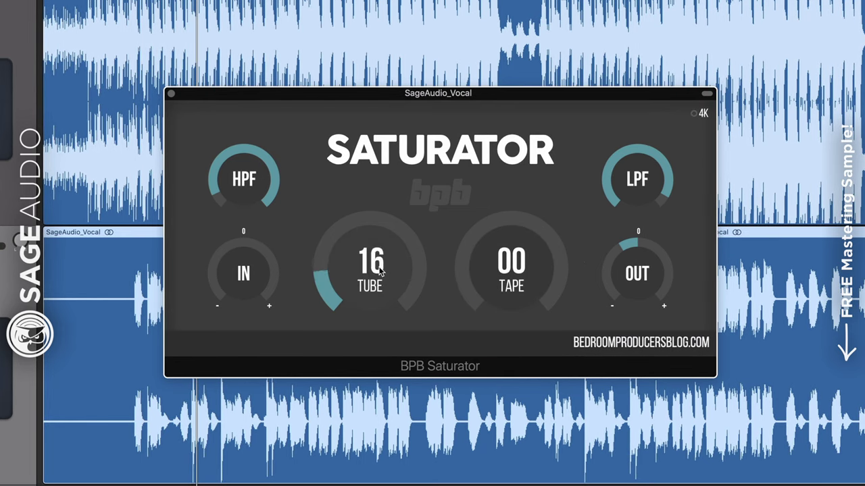
{"action": "left_click_drag", "start_coordinate": [381, 270], "coordinate": [500, 287]}
{"action": "left_click_drag", "start_coordinate": [497, 256], "coordinate": [497, 265]}
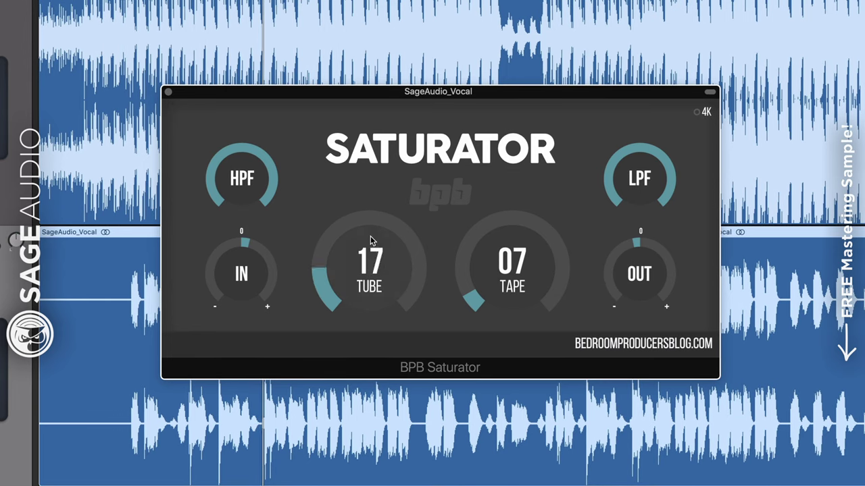
{"action": "left_click_drag", "start_coordinate": [454, 288], "coordinate": [506, 275]}
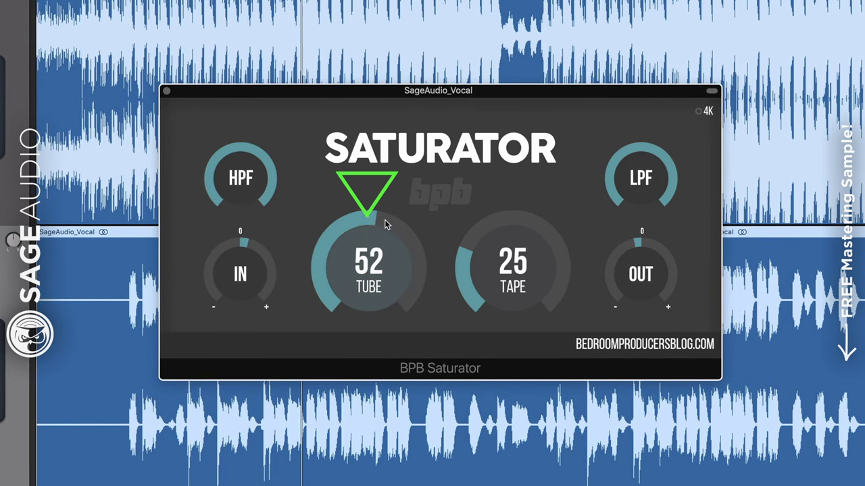
{"action": "mouse_move", "coordinate": [387, 219]}
{"action": "left_mouse_down"}
{"action": "mouse_move", "coordinate": [373, 251]}
{"action": "mouse_move", "coordinate": [491, 304]}
{"action": "mouse_move", "coordinate": [485, 258]}
{"action": "left_mouse_up"}
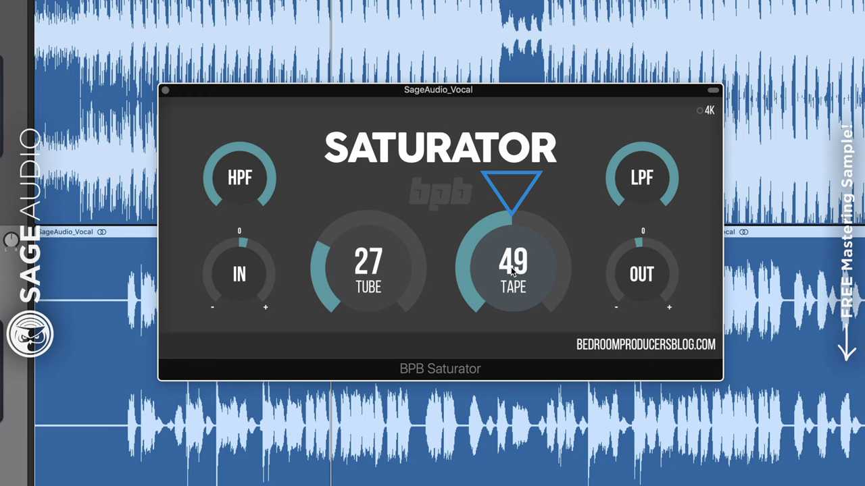
{"action": "left_click_drag", "start_coordinate": [512, 271], "coordinate": [497, 307]}
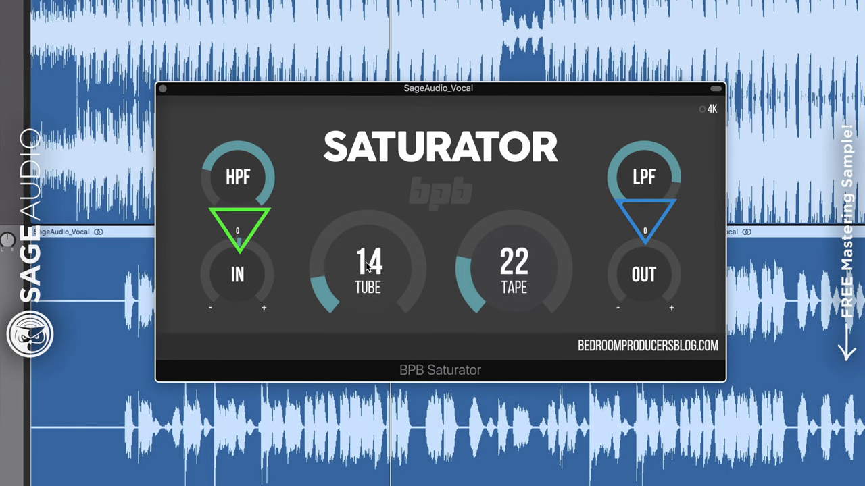
{"action": "left_click_drag", "start_coordinate": [367, 267], "coordinate": [672, 297]}
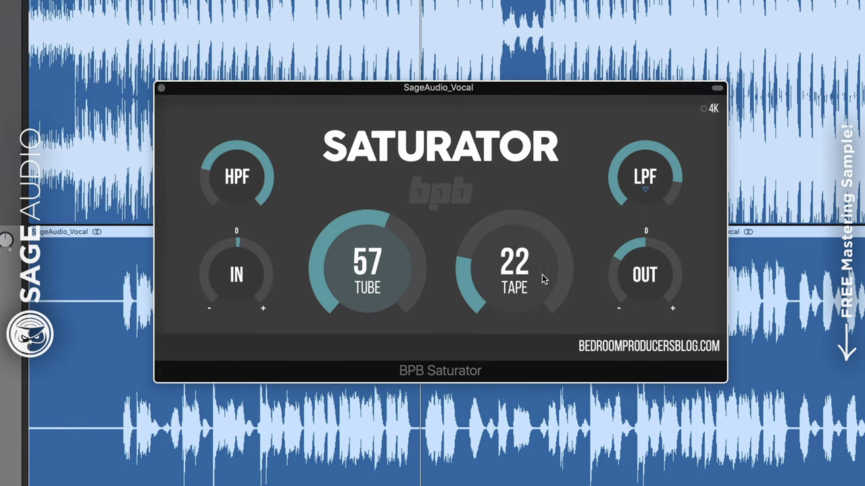
{"action": "left_click_drag", "start_coordinate": [542, 274], "coordinate": [575, 273]}
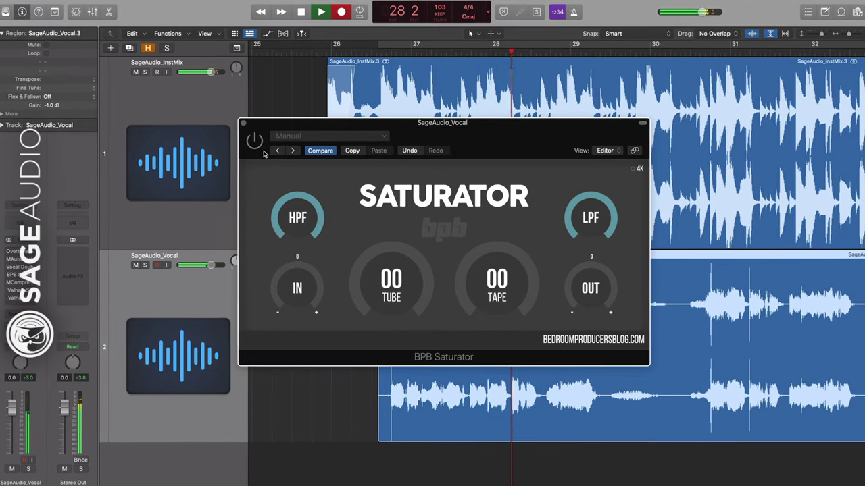
Turn the Saturator back on with Tube at 33 and Tape at 22
{"action": "left_click", "coordinate": [251, 140]}
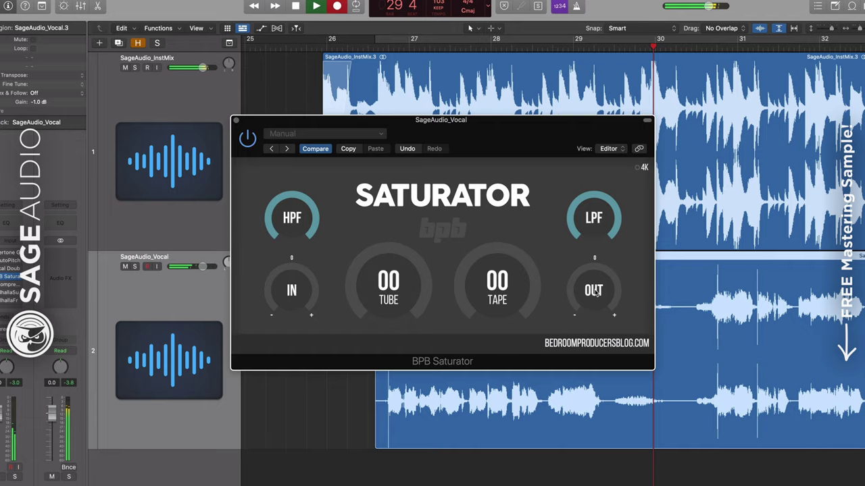
{"action": "left_click_drag", "start_coordinate": [402, 302], "coordinate": [460, 301]}
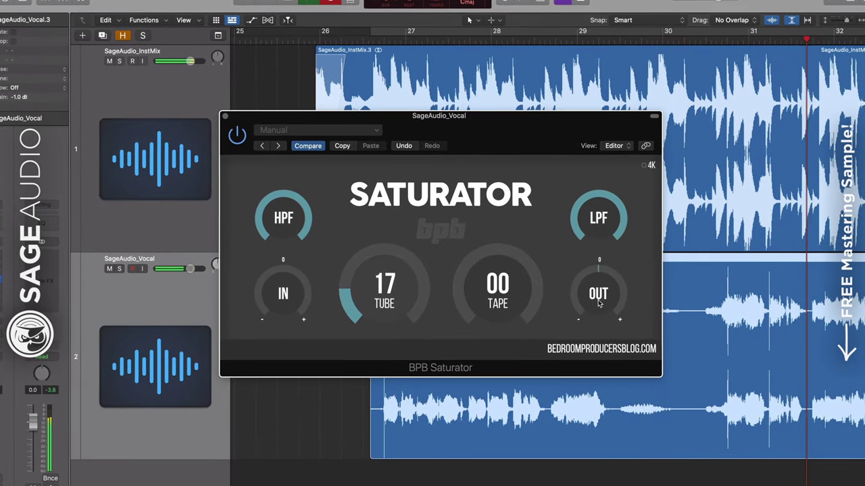
{"action": "left_click_drag", "start_coordinate": [598, 304], "coordinate": [601, 309]}
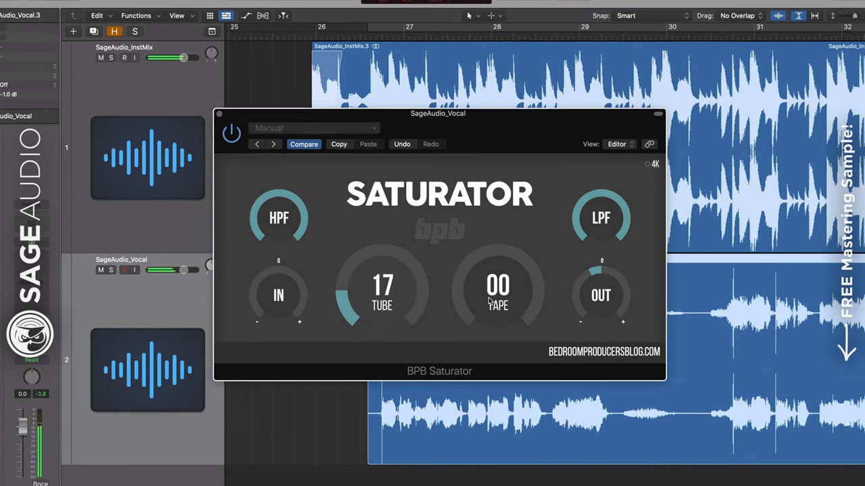
{"action": "left_click_drag", "start_coordinate": [489, 300], "coordinate": [492, 287]}
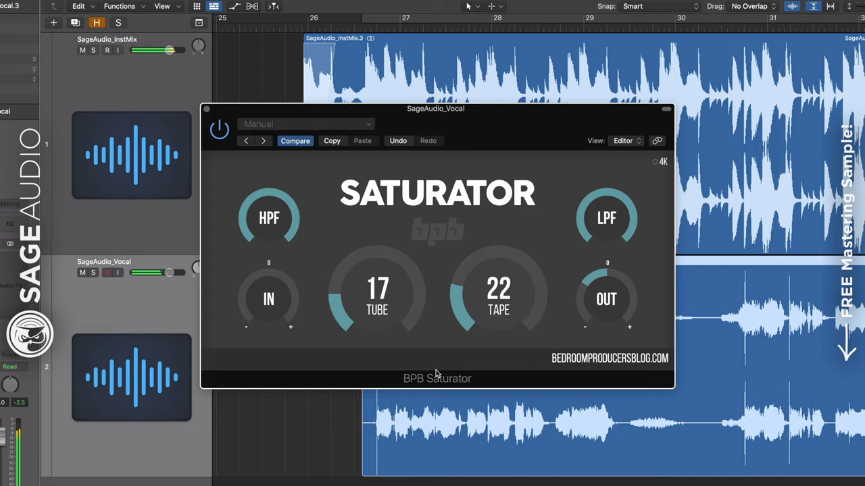
{"action": "mouse_move", "coordinate": [377, 297]}
{"action": "left_mouse_down"}
{"action": "mouse_move", "coordinate": [380, 284]}
{"action": "mouse_move", "coordinate": [366, 300]}
{"action": "left_mouse_up"}
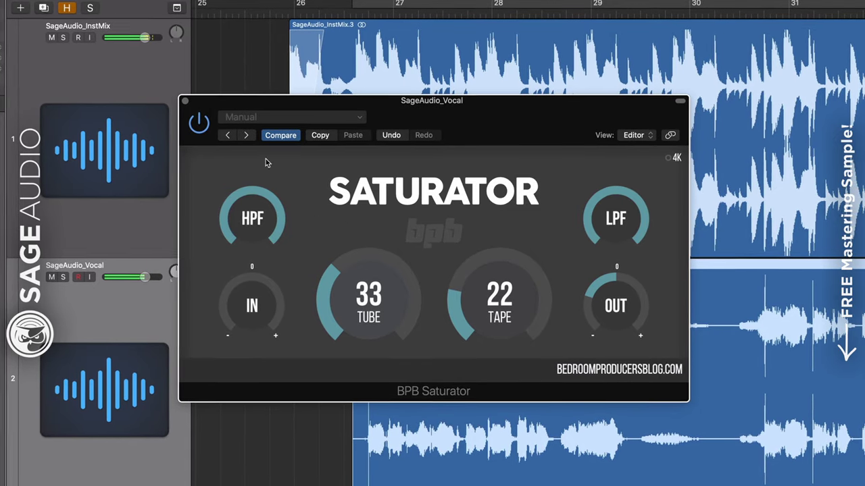
Solo the vocal and toggle the Saturator bypass to compare saturated and dry sound
{"action": "left_click", "coordinate": [202, 125]}
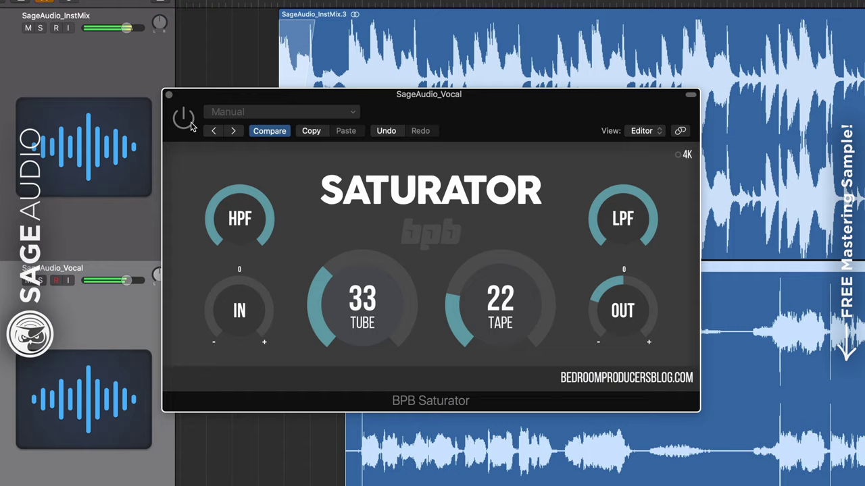
{"action": "left_click", "coordinate": [187, 122]}
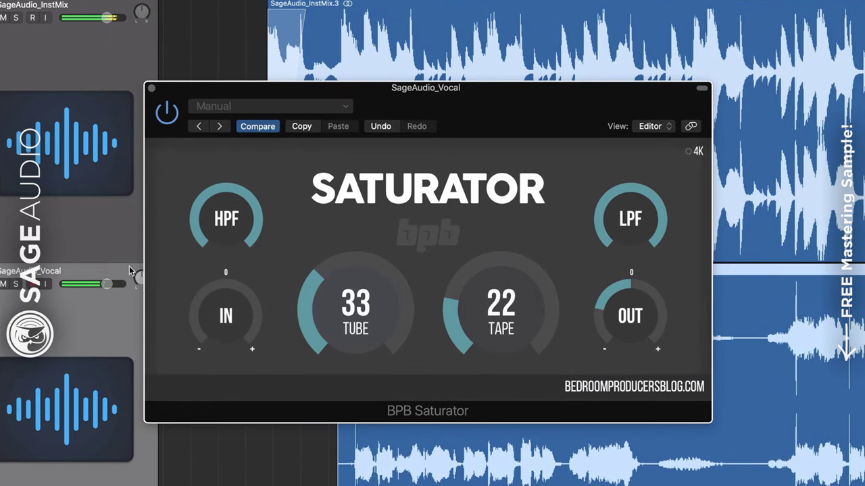
{"action": "key", "text": "s"}
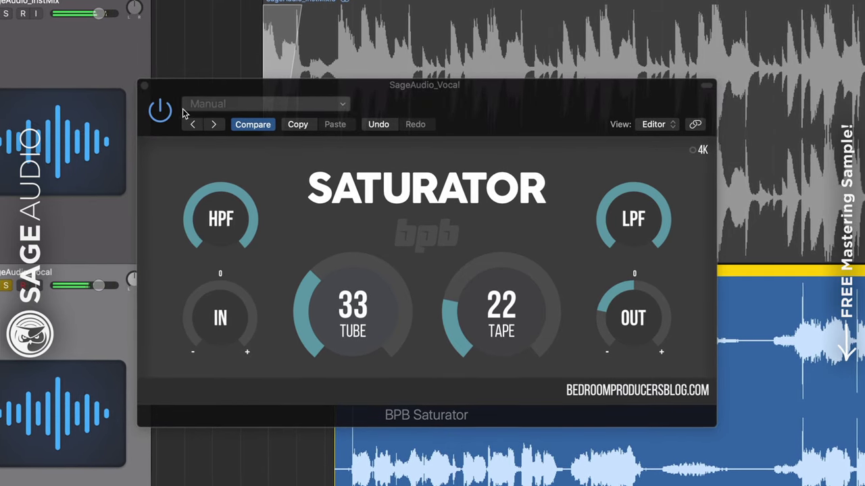
{"action": "left_click", "coordinate": [160, 111]}
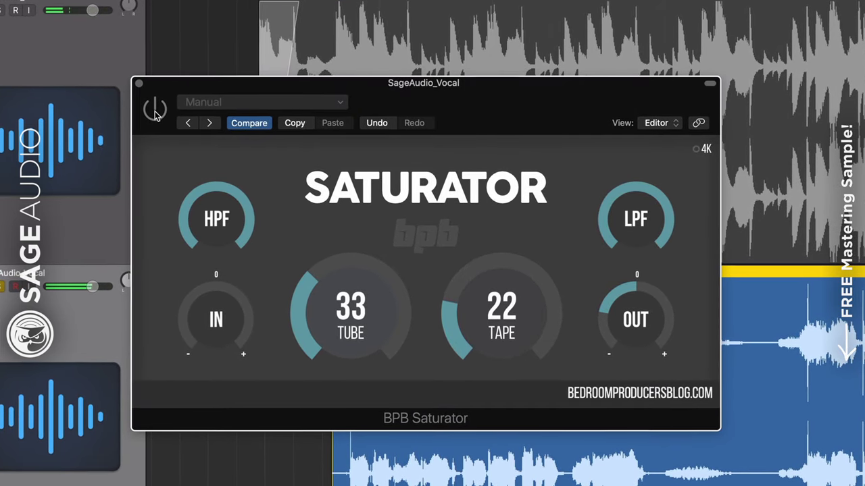
{"action": "left_click", "coordinate": [155, 109]}
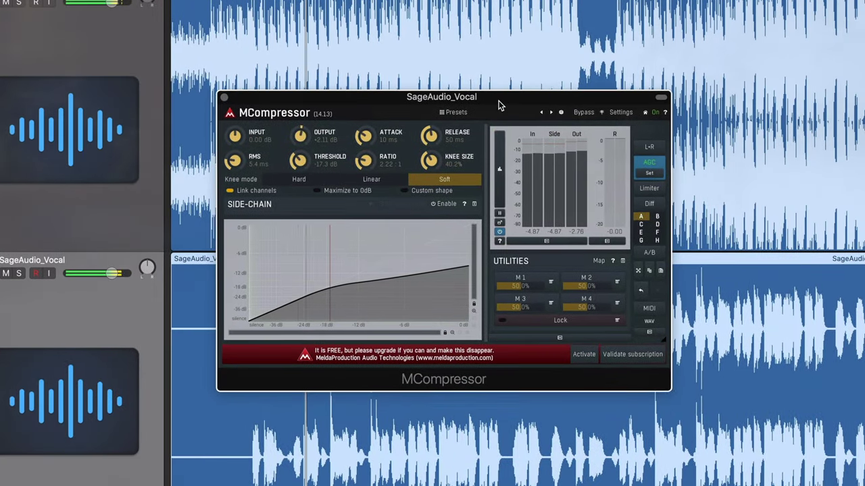
Raise MCompressor's ratio to 3.26:1, enable Maximize to 0dB, and reshape a custom curve
{"action": "left_click_drag", "start_coordinate": [498, 104], "coordinate": [496, 111]}
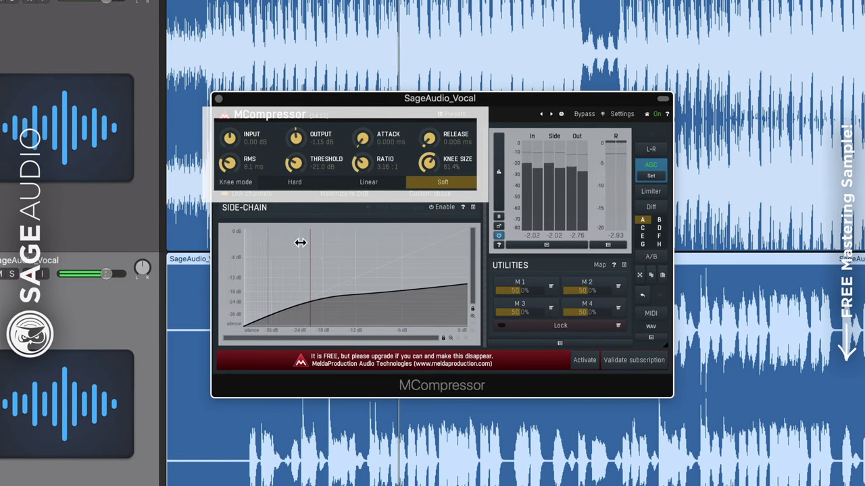
{"action": "left_click_drag", "start_coordinate": [357, 162], "coordinate": [357, 158]}
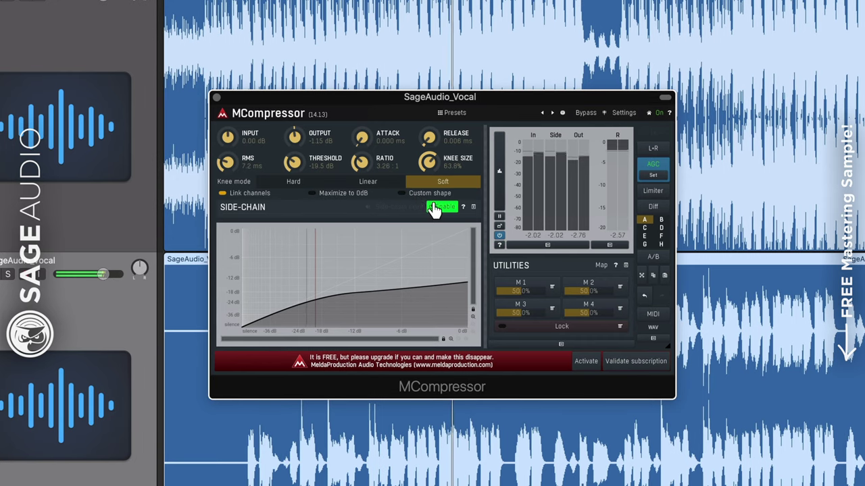
{"action": "left_click", "coordinate": [344, 193]}
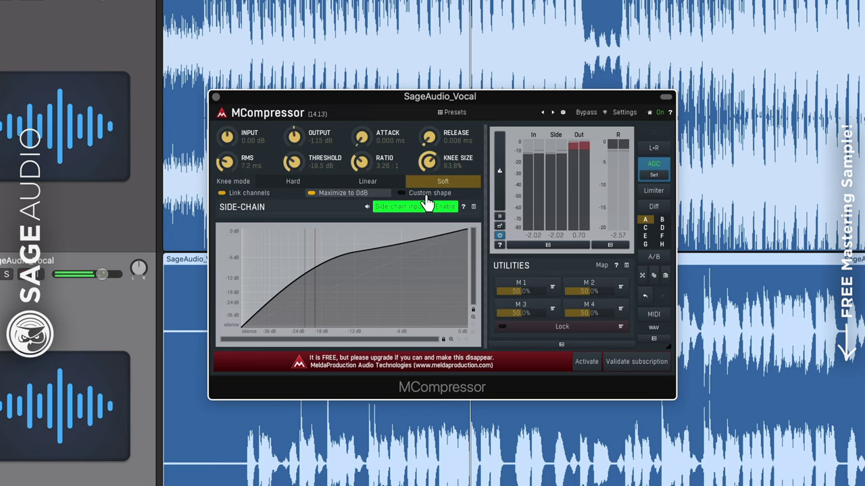
{"action": "left_click", "coordinate": [427, 194]}
{"action": "mouse_move", "coordinate": [314, 261]}
{"action": "left_mouse_down"}
{"action": "mouse_move", "coordinate": [351, 295]}
{"action": "mouse_move", "coordinate": [335, 274]}
{"action": "left_mouse_up"}
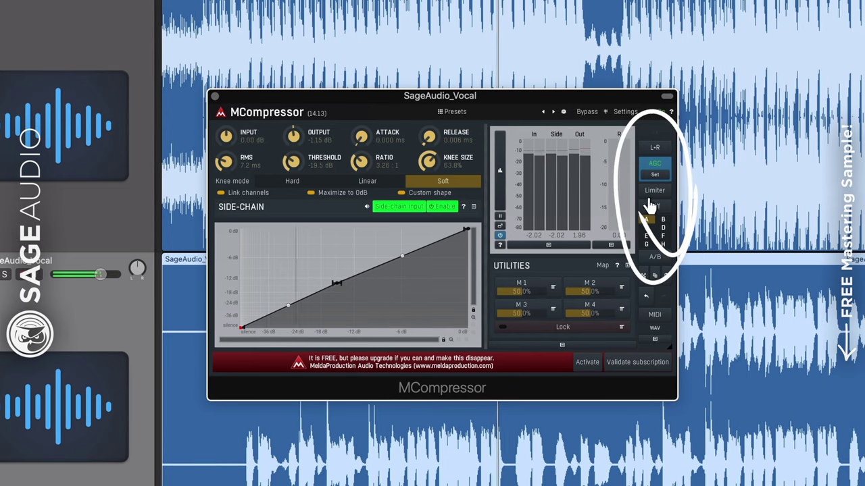
Keep channel mode on both left and right channels and start playback
{"action": "left_click", "coordinate": [655, 154]}
{"action": "left_click", "coordinate": [660, 166]}
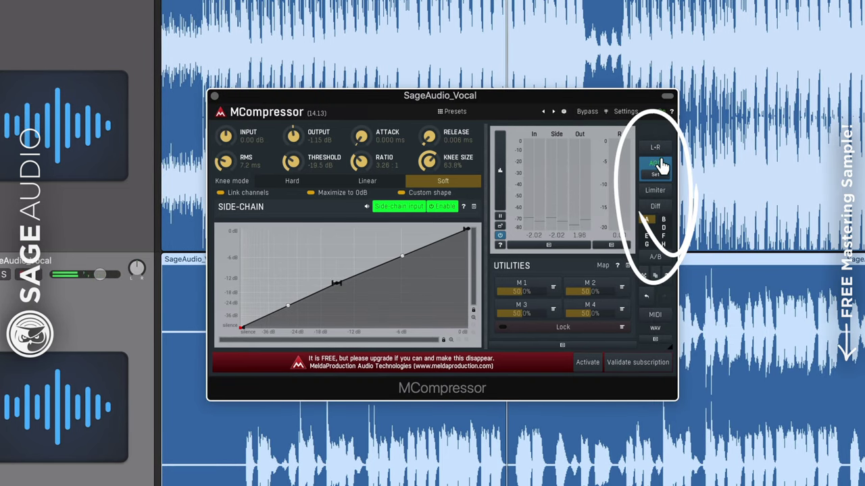
{"action": "key", "text": "space"}
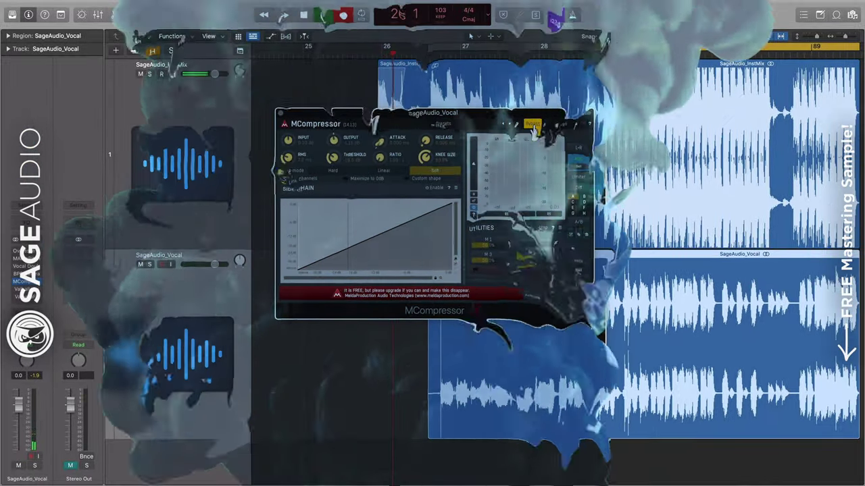
Un-bypass MCompressor, lengthen attack to 0.54 ms, and A/B the compressed vocal against bypass
{"action": "left_click", "coordinate": [533, 125]}
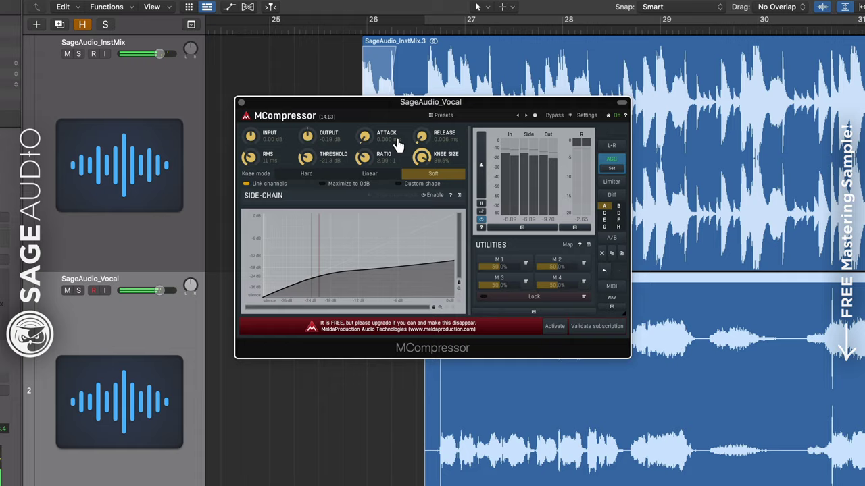
{"action": "left_click_drag", "start_coordinate": [399, 146], "coordinate": [424, 130]}
{"action": "left_click", "coordinate": [557, 115]}
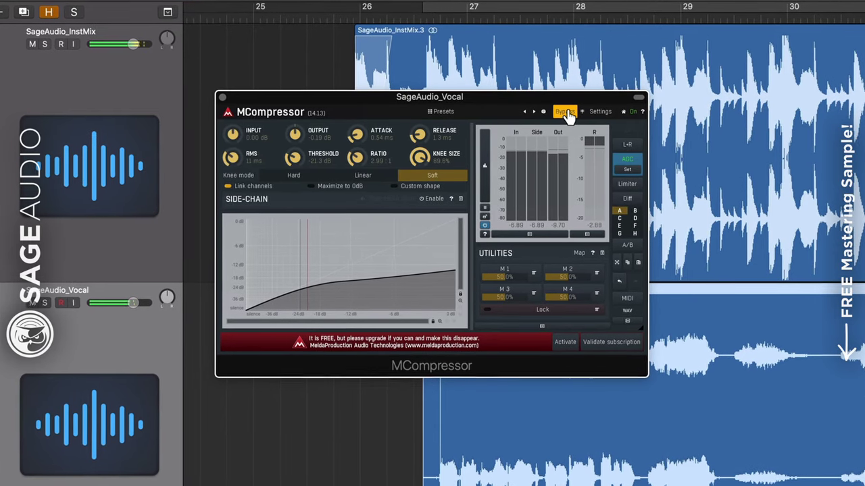
{"action": "left_click", "coordinate": [566, 114]}
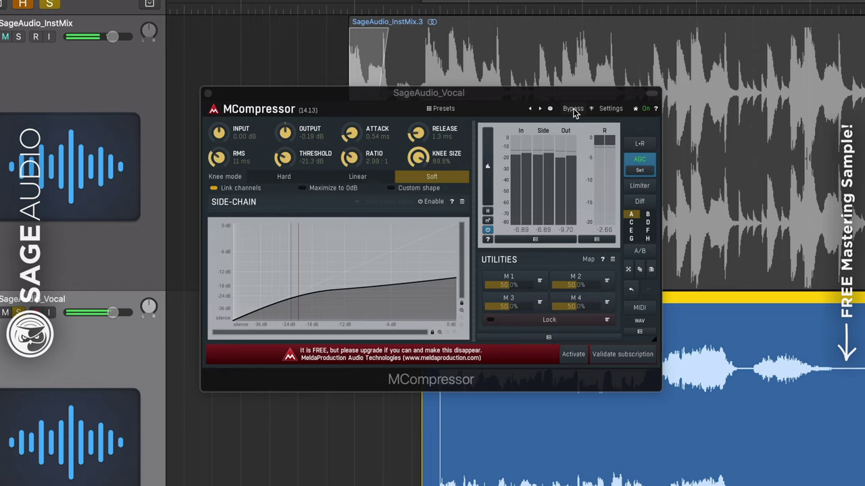
{"action": "left_click", "coordinate": [573, 110]}
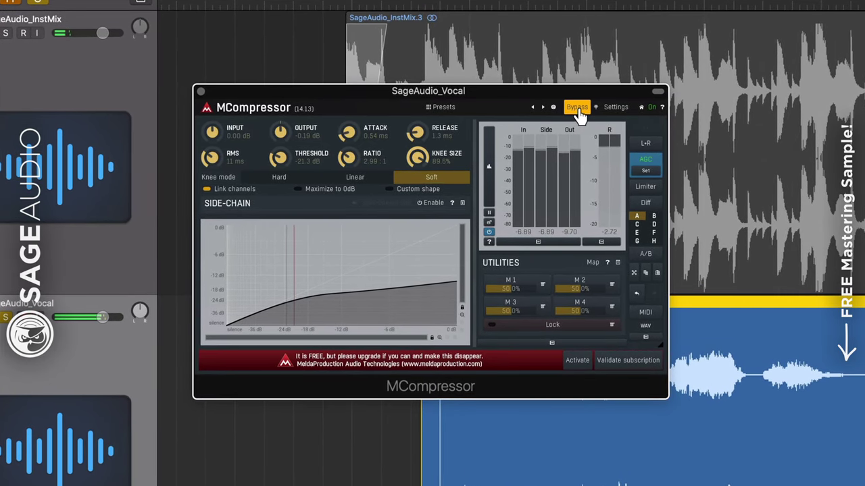
{"action": "left_click", "coordinate": [580, 114]}
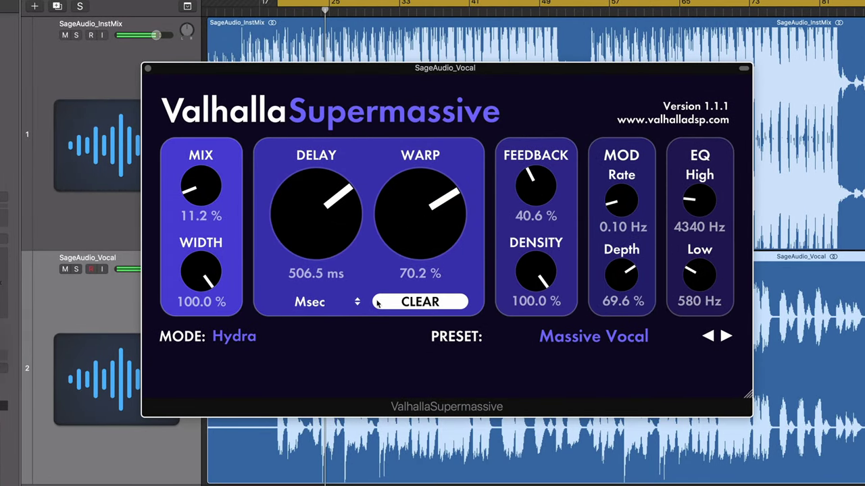
Shorten Supermassive's delay to about 370 ms, raise mix, drop density to 80%, try Great Annihilator
{"action": "left_click_drag", "start_coordinate": [293, 229], "coordinate": [293, 249]}
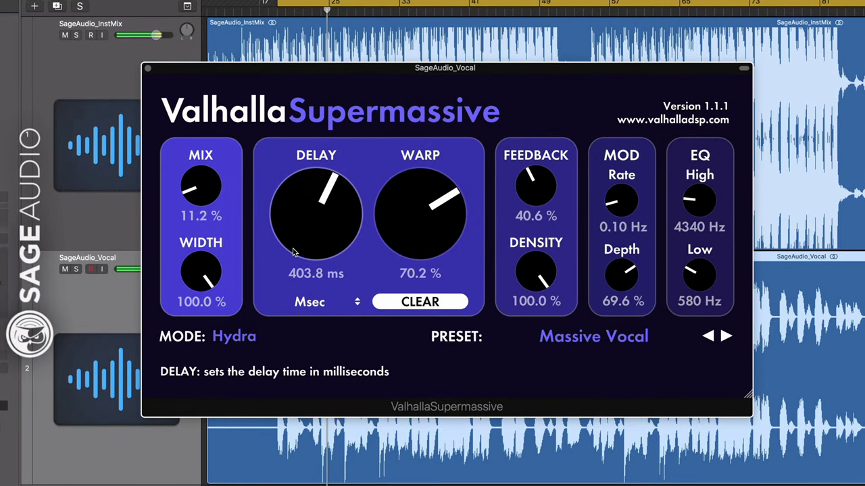
{"action": "left_click_drag", "start_coordinate": [194, 178], "coordinate": [207, 155]}
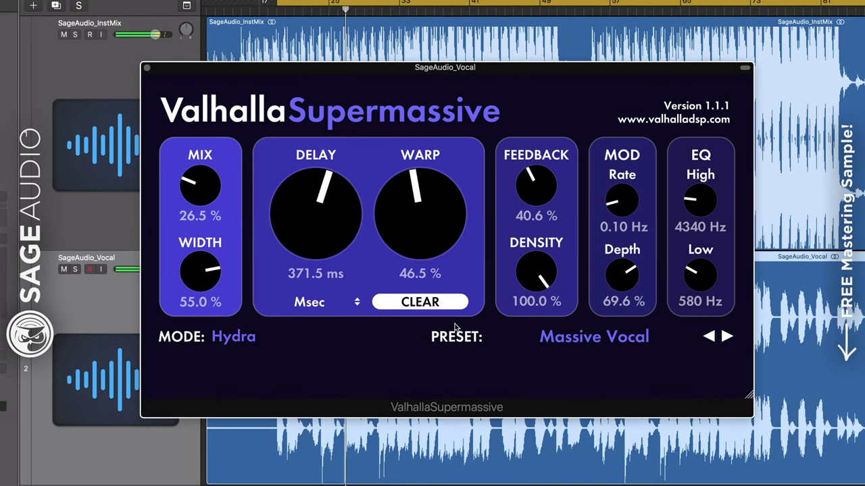
{"action": "left_click_drag", "start_coordinate": [535, 272], "coordinate": [529, 308]}
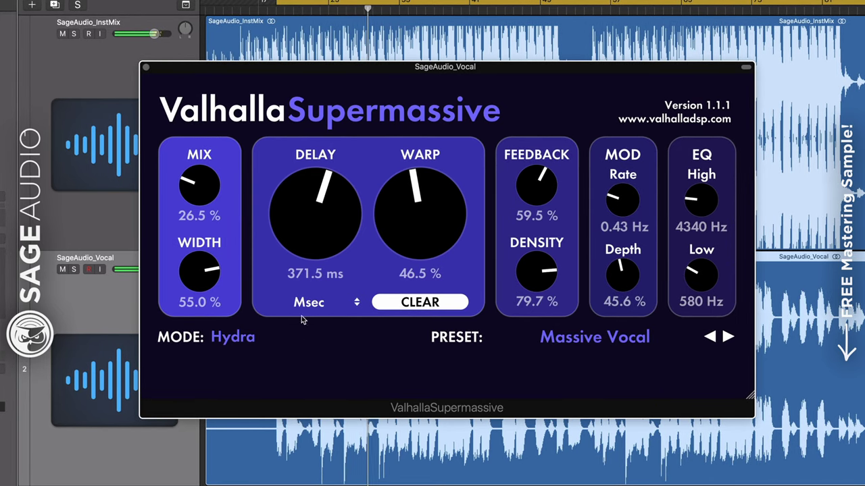
{"action": "left_click", "coordinate": [233, 336]}
{"action": "left_click", "coordinate": [231, 230]}
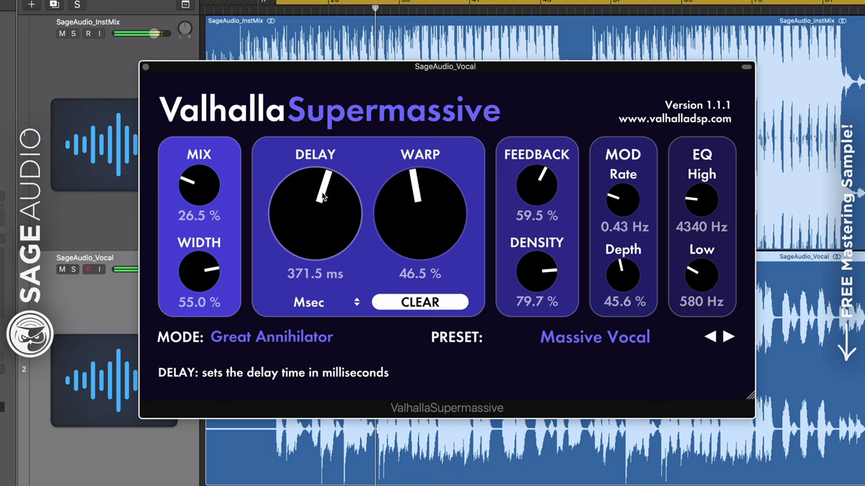
{"action": "left_click_drag", "start_coordinate": [317, 206], "coordinate": [321, 193]}
Audition Andromeda and Triangulum modes, nudging feedback and warp, then settle on Gemini
{"action": "left_click", "coordinate": [270, 337]}
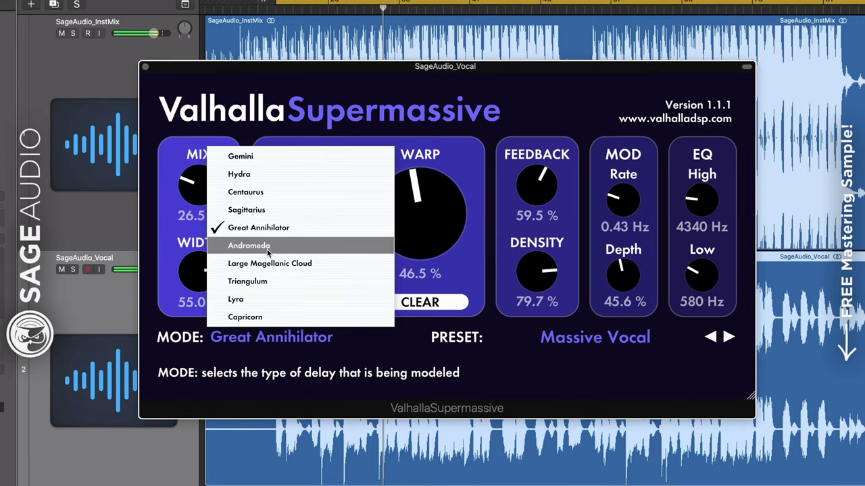
{"action": "left_click", "coordinate": [250, 244]}
{"action": "left_click_drag", "start_coordinate": [539, 189], "coordinate": [539, 186]}
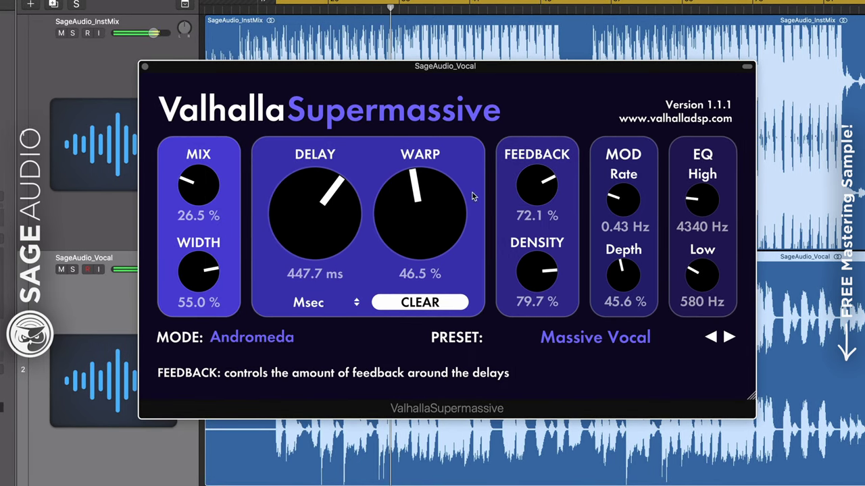
{"action": "left_click_drag", "start_coordinate": [433, 206], "coordinate": [435, 196]}
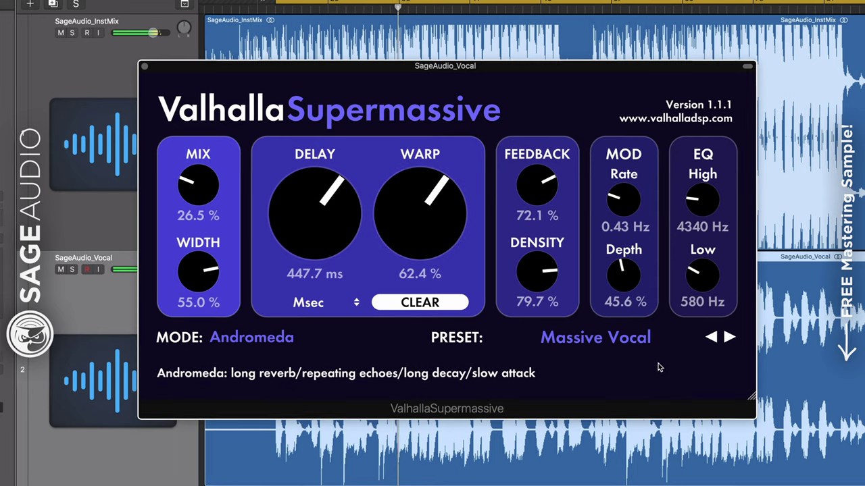
{"action": "left_click", "coordinate": [219, 343]}
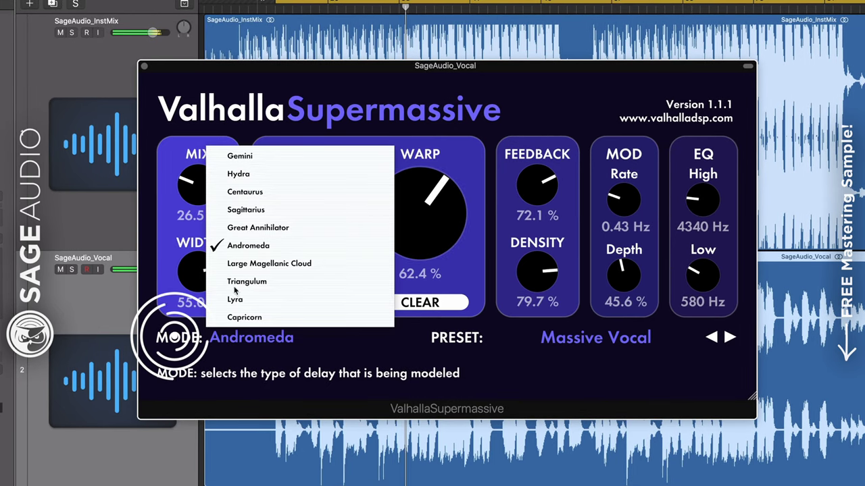
{"action": "left_click", "coordinate": [257, 279]}
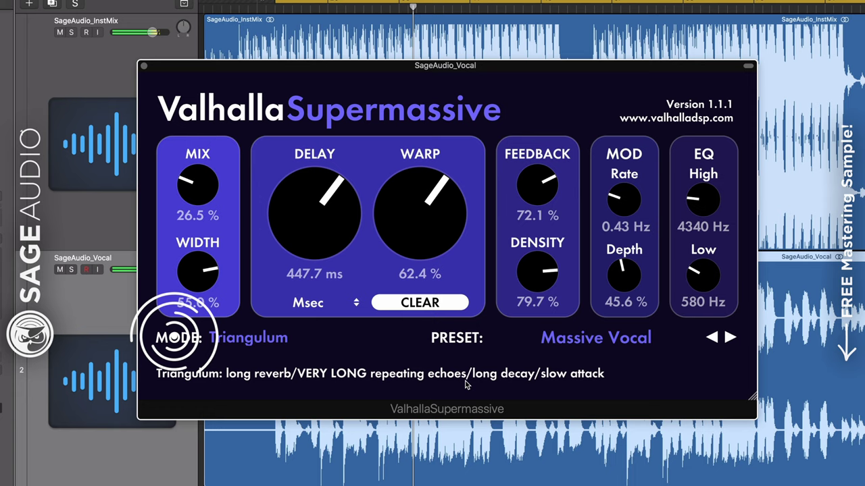
{"action": "left_click", "coordinate": [274, 336]}
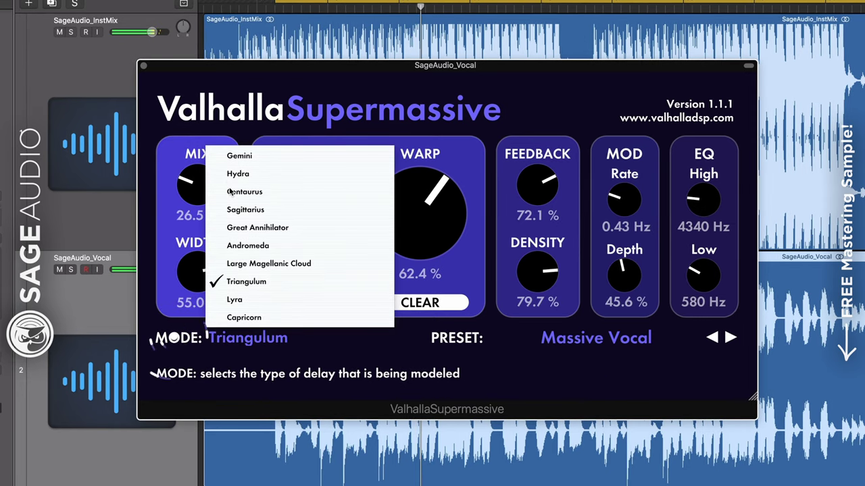
{"action": "left_click", "coordinate": [233, 156]}
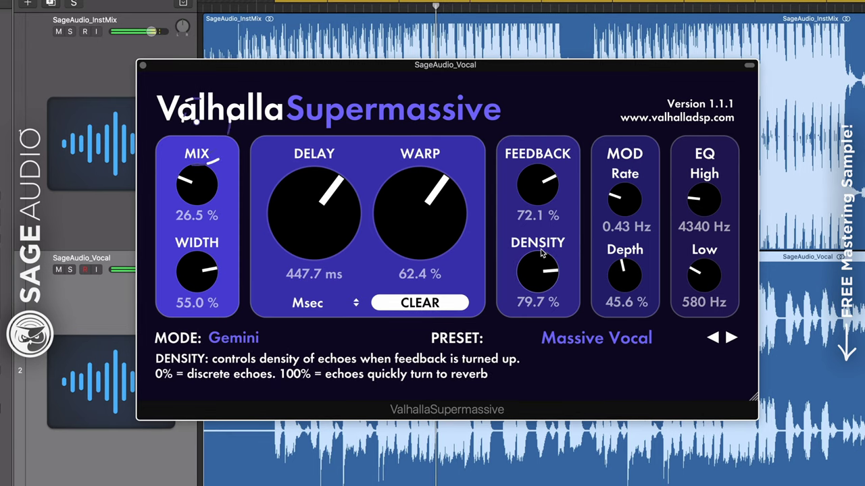
Set the Gemini reverb mix to about 32%, adjust delay, and lower warp to 64.4%
{"action": "left_click", "coordinate": [192, 154]}
{"action": "left_click_drag", "start_coordinate": [196, 186], "coordinate": [197, 246]}
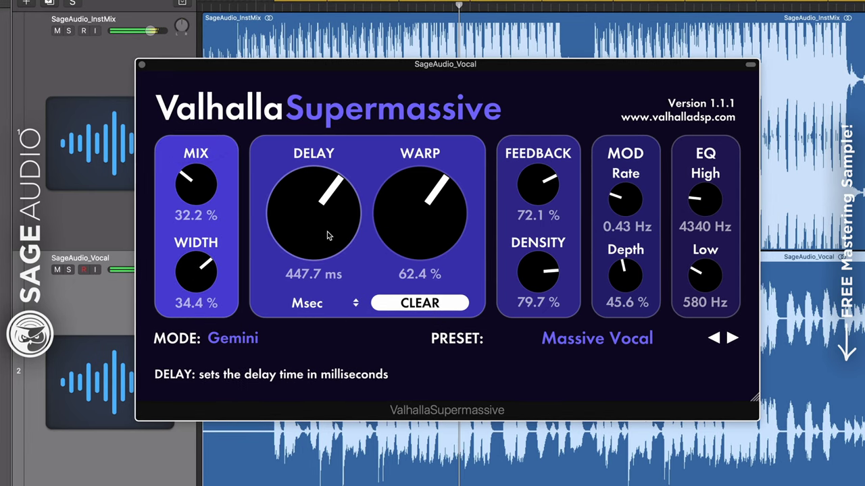
{"action": "mouse_move", "coordinate": [319, 279]}
{"action": "left_mouse_down"}
{"action": "mouse_move", "coordinate": [320, 247]}
{"action": "mouse_move", "coordinate": [313, 270]}
{"action": "left_mouse_up"}
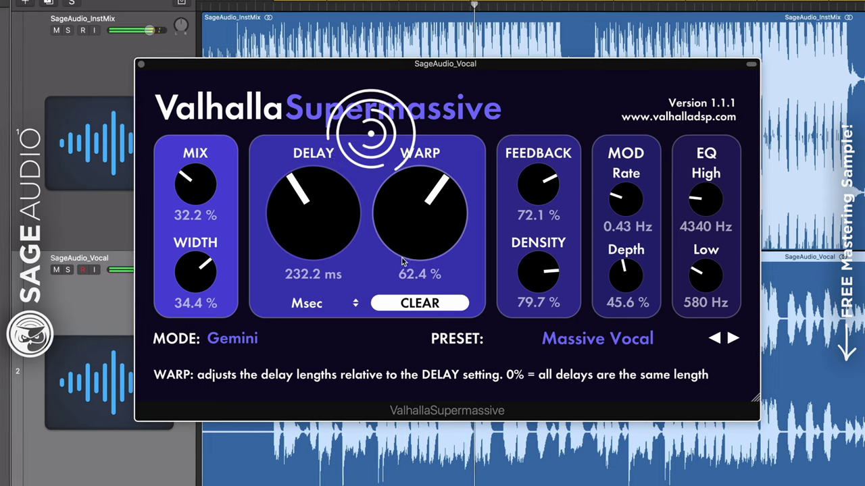
{"action": "left_click_drag", "start_coordinate": [407, 238], "coordinate": [403, 266]}
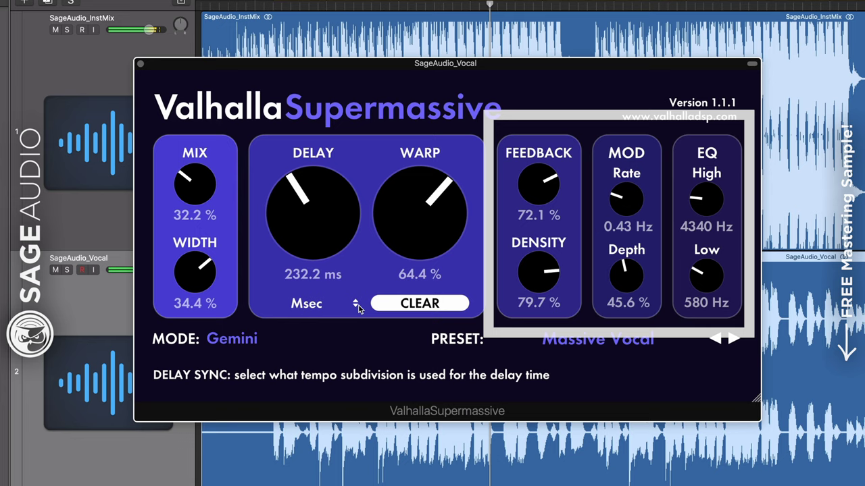
Set feedback to about 67%, density to about 84%, mod depth 54%, and low EQ 350 Hz
{"action": "mouse_move", "coordinate": [537, 206]}
{"action": "left_mouse_down"}
{"action": "mouse_move", "coordinate": [534, 178]}
{"action": "mouse_move", "coordinate": [535, 223]}
{"action": "left_mouse_up"}
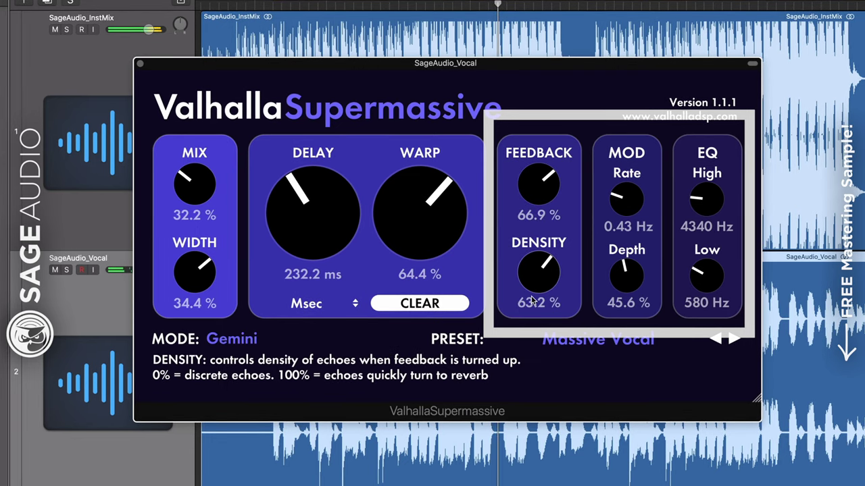
{"action": "mouse_move", "coordinate": [532, 301]}
{"action": "left_mouse_down"}
{"action": "mouse_move", "coordinate": [525, 268]}
{"action": "mouse_move", "coordinate": [595, 212]}
{"action": "left_mouse_up"}
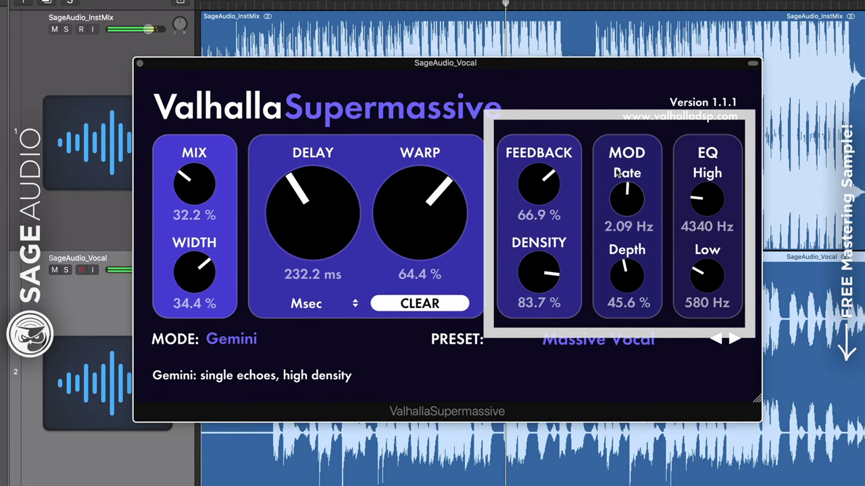
{"action": "left_click_drag", "start_coordinate": [631, 264], "coordinate": [629, 271]}
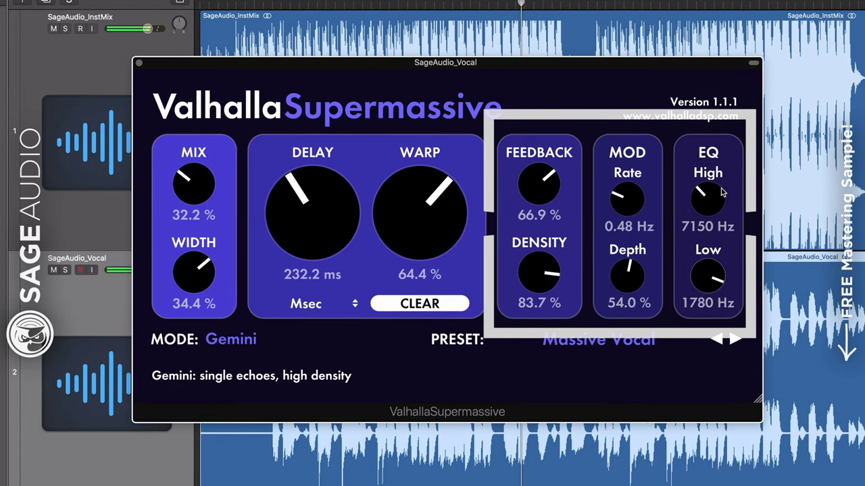
{"action": "left_click_drag", "start_coordinate": [710, 270], "coordinate": [716, 290]}
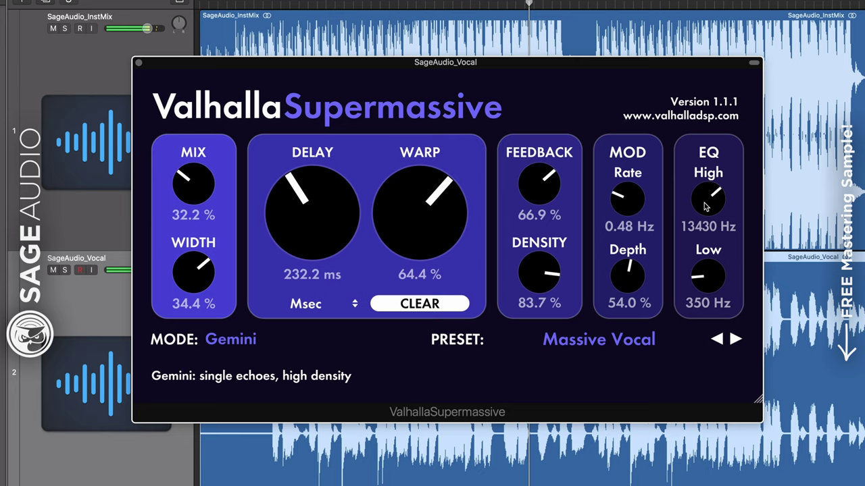
{"action": "left_click", "coordinate": [625, 331]}
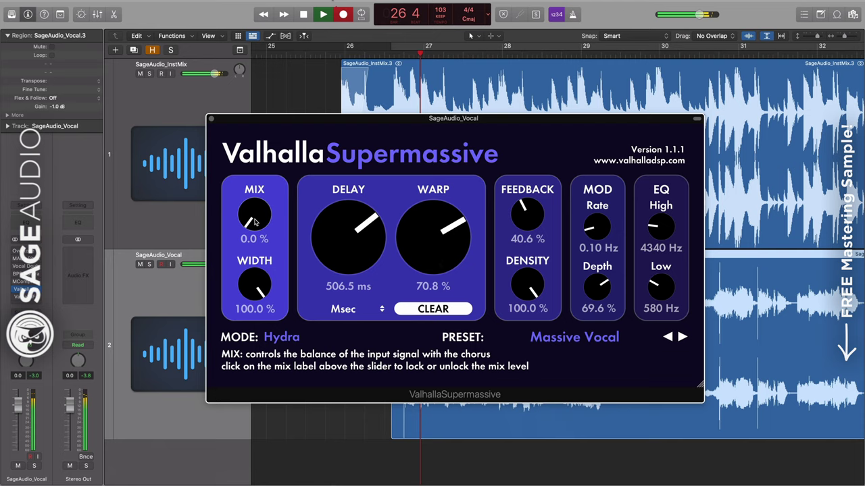
Switch Supermassive via Gemini to Large Magellanic Cloud and pull the mix from 67% to 6.5%
{"action": "left_click_drag", "start_coordinate": [254, 223], "coordinate": [251, 206]}
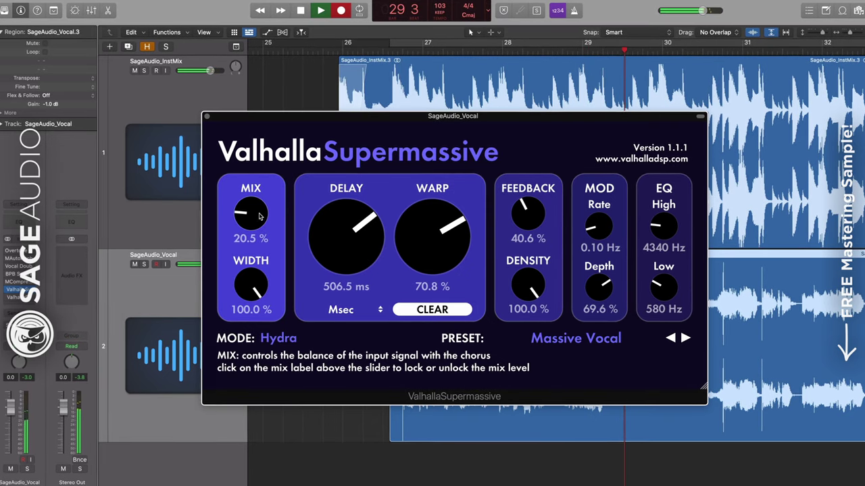
{"action": "left_click", "coordinate": [293, 336]}
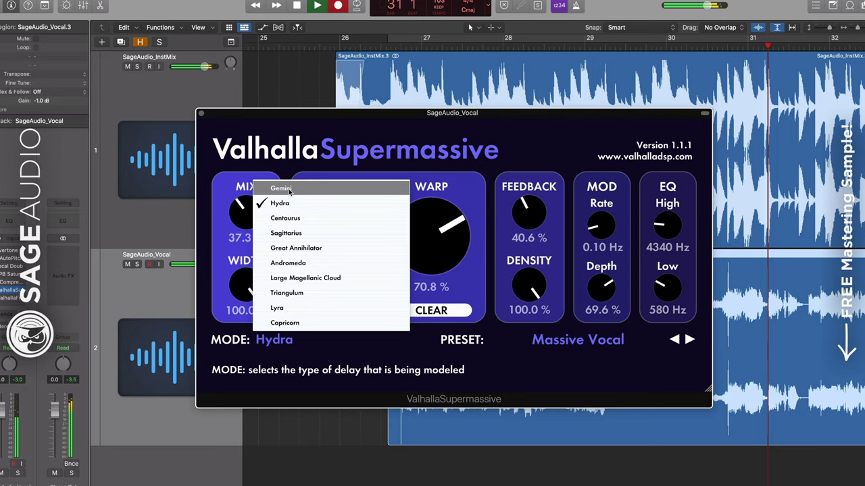
{"action": "left_click", "coordinate": [289, 190]}
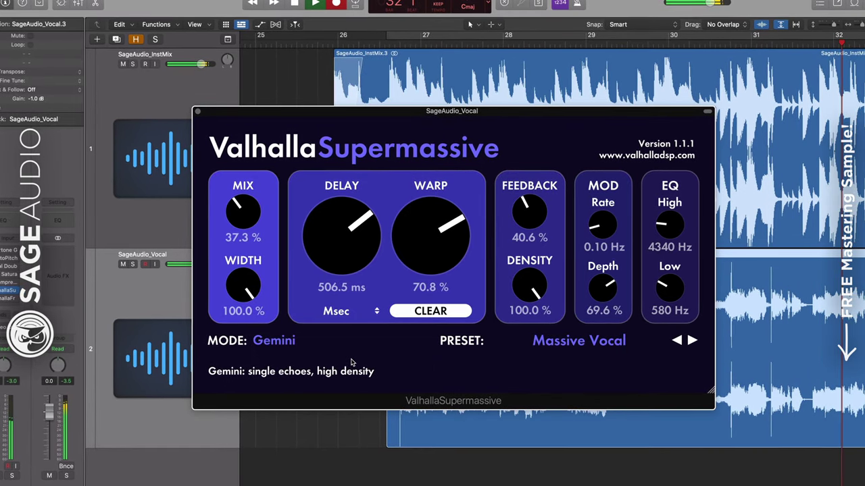
{"action": "left_click", "coordinate": [275, 345]}
{"action": "left_click", "coordinate": [286, 279]}
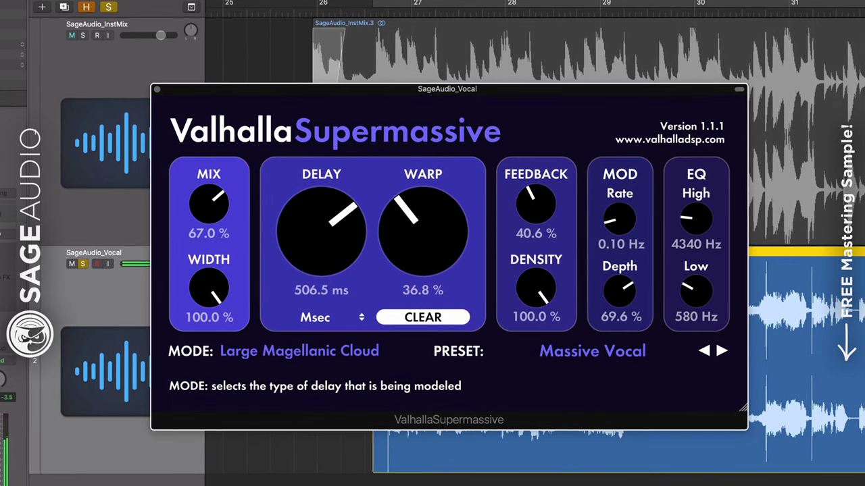
{"action": "left_click_drag", "start_coordinate": [203, 198], "coordinate": [196, 255]}
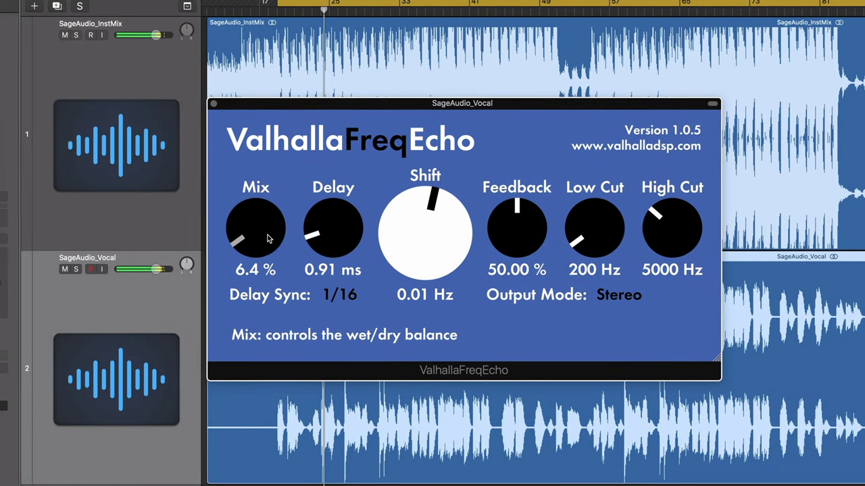
Set FreqEcho's mix to about 4%, try 4/4 then 1/4 delay sync, and lower feedback
{"action": "mouse_move", "coordinate": [249, 233]}
{"action": "left_mouse_down"}
{"action": "mouse_move", "coordinate": [250, 219]}
{"action": "mouse_move", "coordinate": [253, 243]}
{"action": "left_mouse_up"}
{"action": "left_click_drag", "start_coordinate": [422, 233], "coordinate": [421, 233]}
{"action": "left_click", "coordinate": [358, 299]}
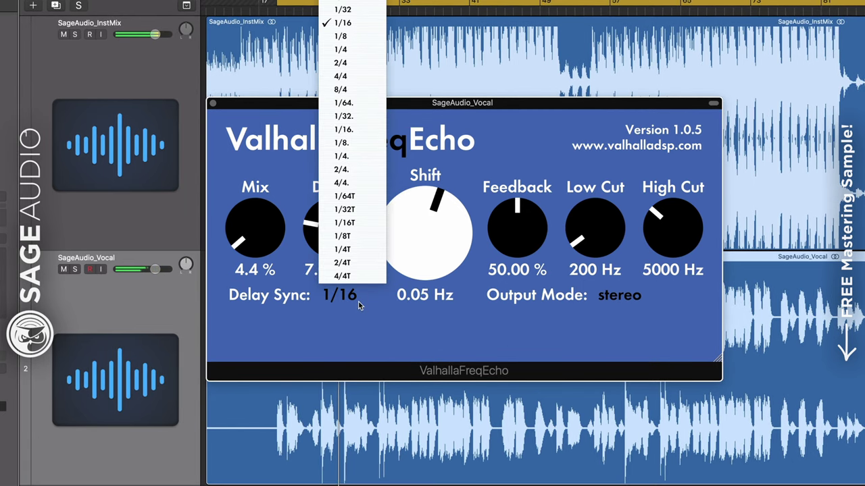
{"action": "left_click", "coordinate": [340, 75]}
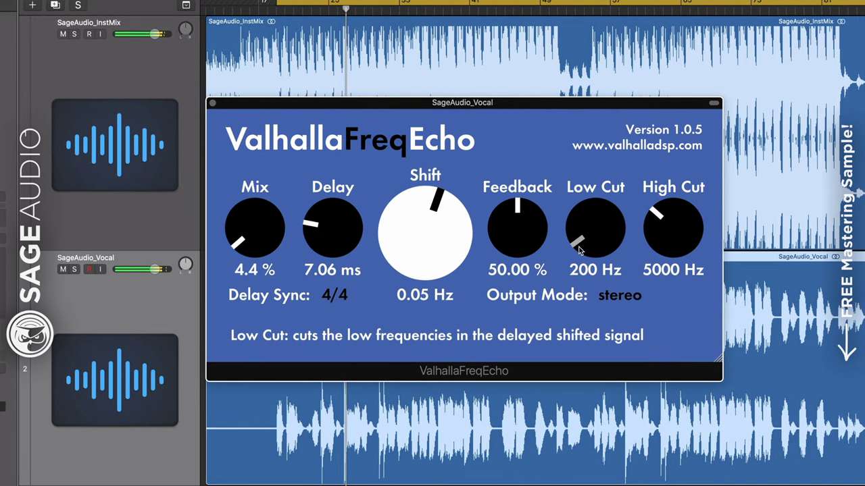
{"action": "left_click_drag", "start_coordinate": [517, 230], "coordinate": [513, 237]}
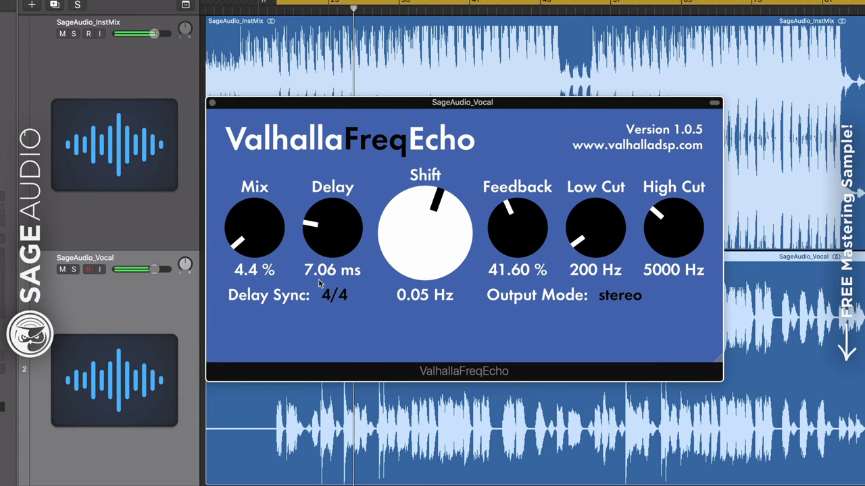
{"action": "left_click", "coordinate": [334, 297]}
{"action": "left_click", "coordinate": [331, 49]}
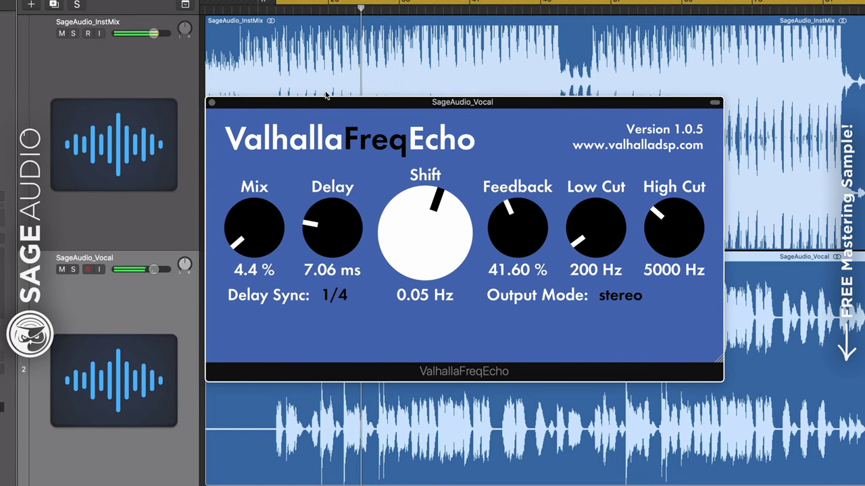
Raise the shift, shorten the echo delay to about 22 ms, and set delay sync to 8/4
{"action": "left_click_drag", "start_coordinate": [415, 242], "coordinate": [415, 231]}
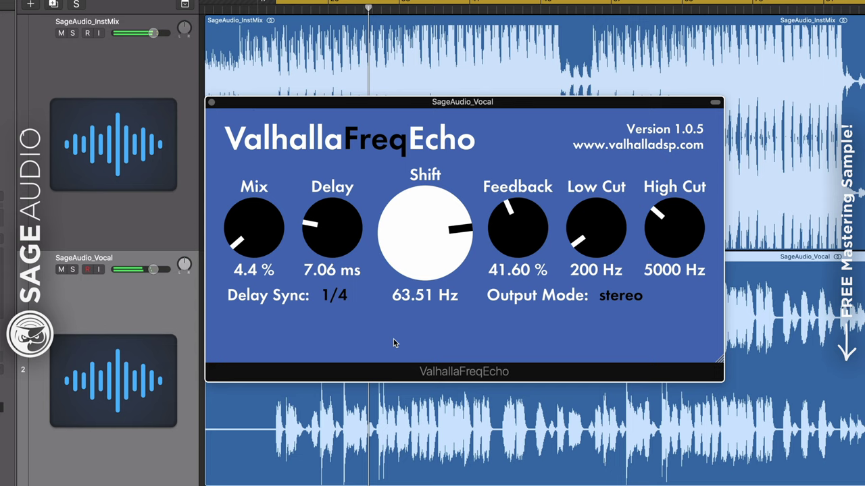
{"action": "left_click", "coordinate": [260, 251]}
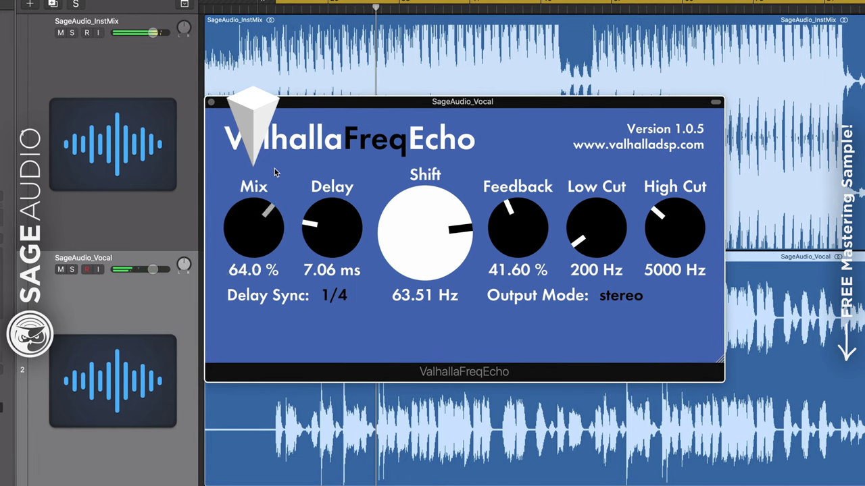
{"action": "left_click", "coordinate": [331, 241]}
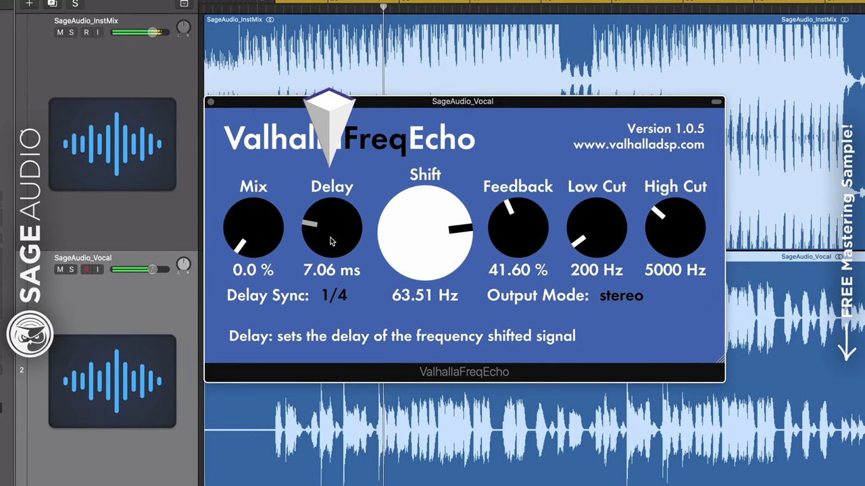
{"action": "left_click_drag", "start_coordinate": [317, 201], "coordinate": [319, 243]}
{"action": "left_click", "coordinate": [343, 296]}
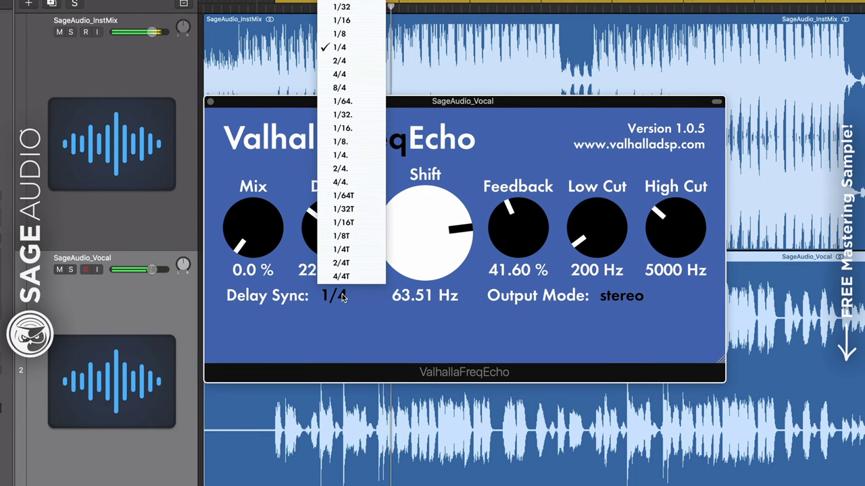
{"action": "left_click", "coordinate": [348, 88]}
Return Shift to 0 Hz, set feedback to 23.6%, and filter echoes to 520–7690 Hz
{"action": "left_click_drag", "start_coordinate": [425, 230], "coordinate": [387, 316]}
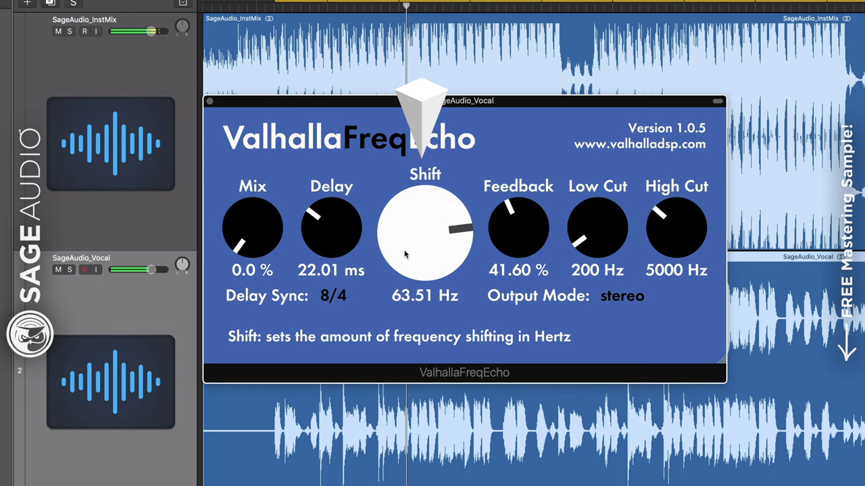
{"action": "left_click_drag", "start_coordinate": [384, 364], "coordinate": [392, 220]}
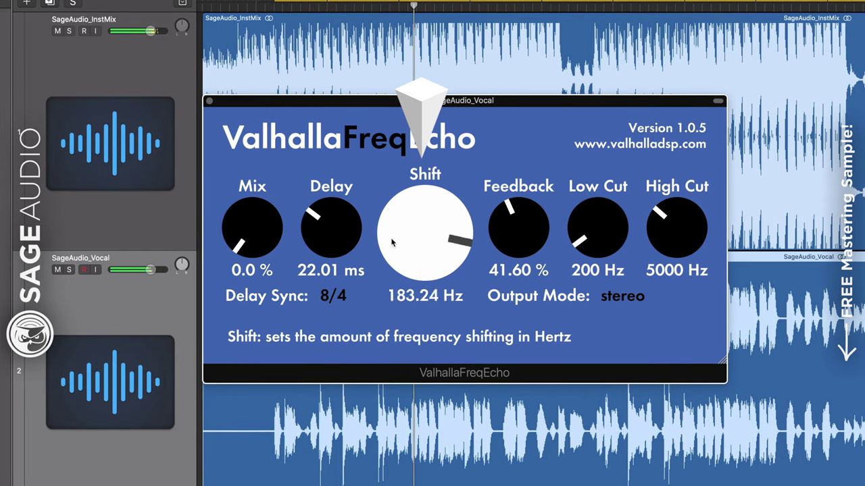
{"action": "left_click_drag", "start_coordinate": [388, 263], "coordinate": [383, 291]}
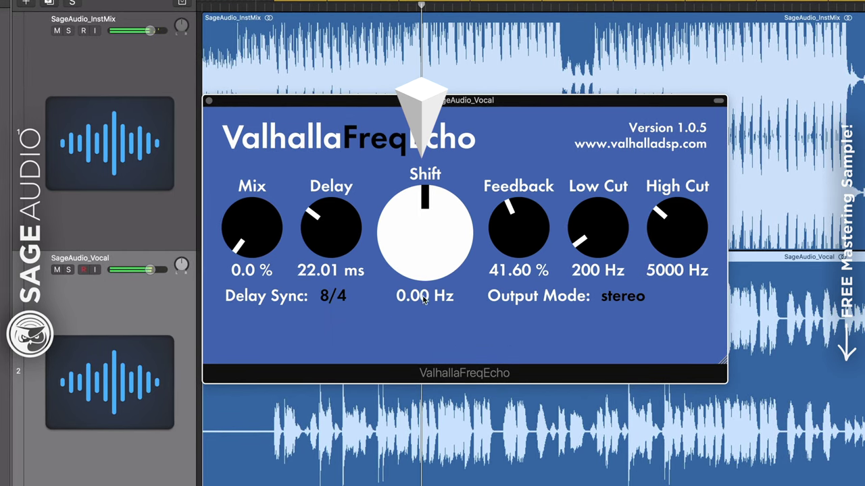
{"action": "left_click_drag", "start_coordinate": [505, 249], "coordinate": [512, 295]}
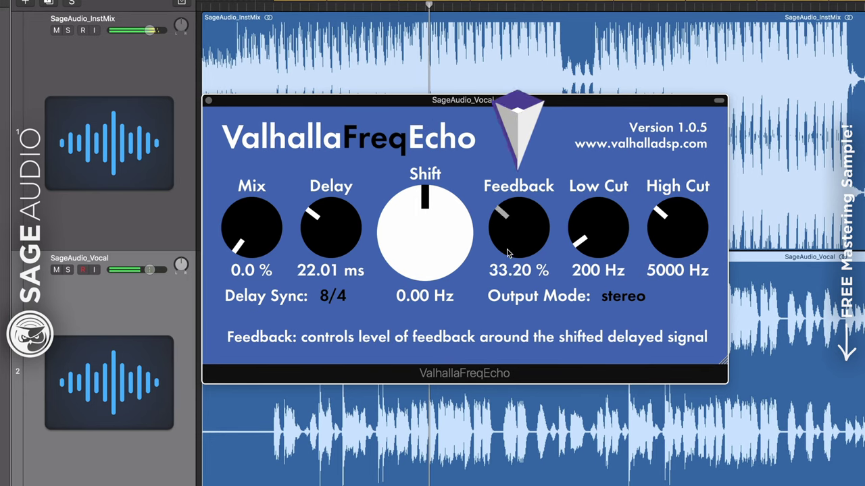
{"action": "mouse_move", "coordinate": [511, 257]}
{"action": "left_mouse_down"}
{"action": "mouse_move", "coordinate": [516, 211]}
{"action": "mouse_move", "coordinate": [511, 264]}
{"action": "left_mouse_up"}
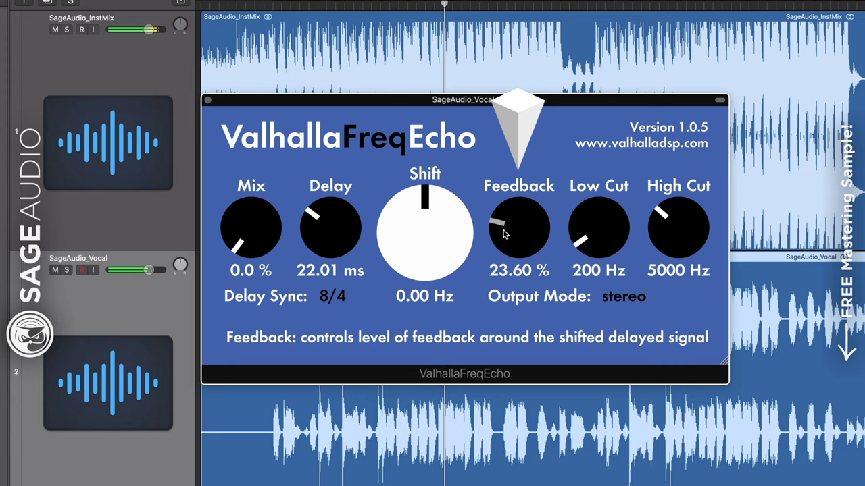
{"action": "left_click_drag", "start_coordinate": [606, 240], "coordinate": [600, 252]}
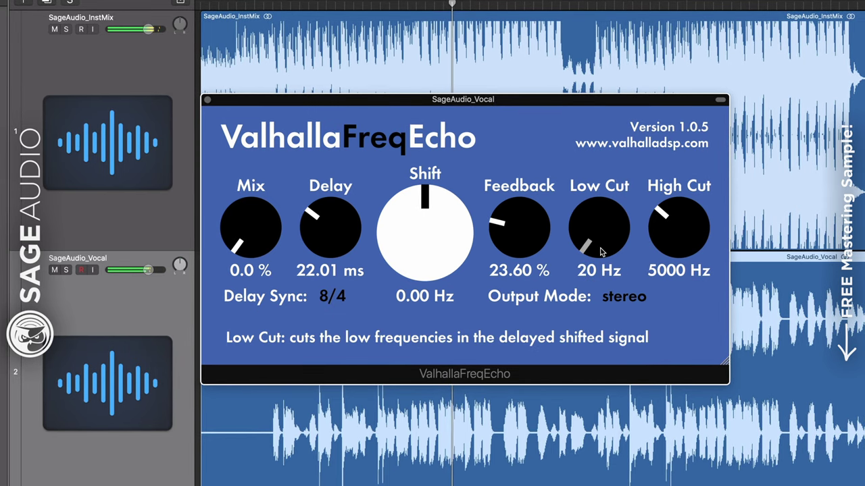
{"action": "left_click_drag", "start_coordinate": [591, 200], "coordinate": [592, 214]}
{"action": "left_click_drag", "start_coordinate": [675, 230], "coordinate": [666, 196]}
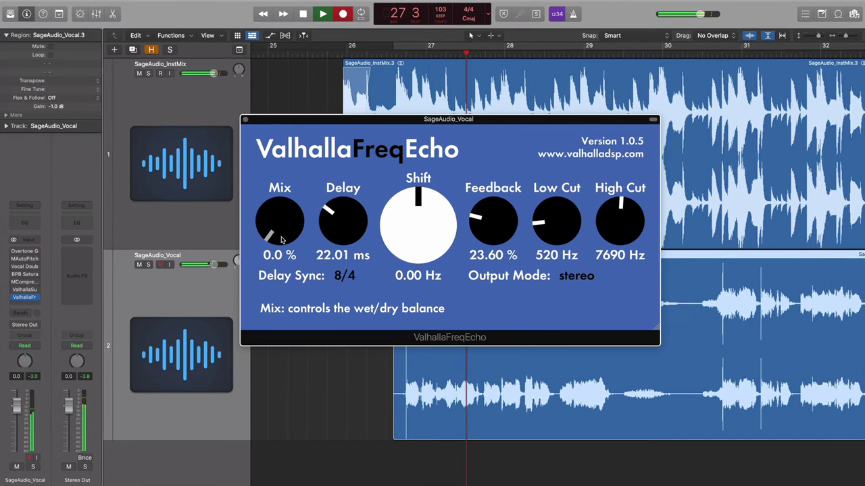
Raise FreqEcho's mix, solo the vocal, and set echo delay sync to 1/64
{"action": "left_click_drag", "start_coordinate": [282, 240], "coordinate": [278, 214]}
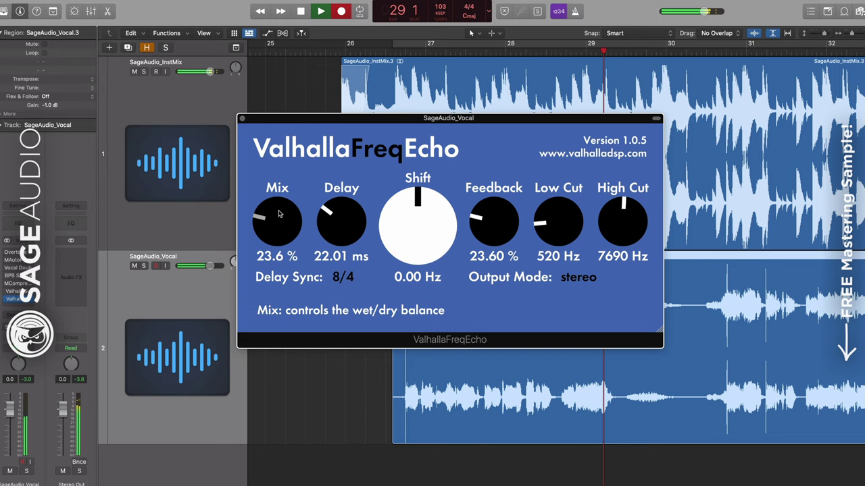
{"action": "left_click_drag", "start_coordinate": [267, 234], "coordinate": [264, 203]}
{"action": "left_click", "coordinate": [130, 268]}
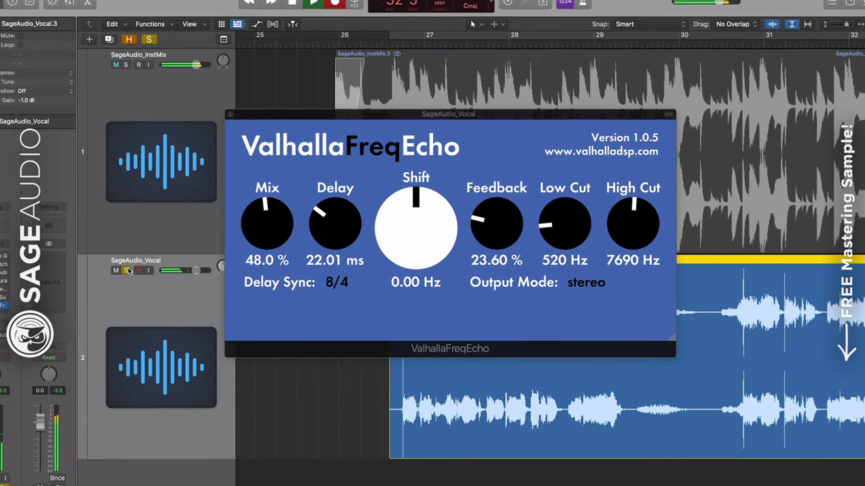
{"action": "left_click", "coordinate": [337, 283]}
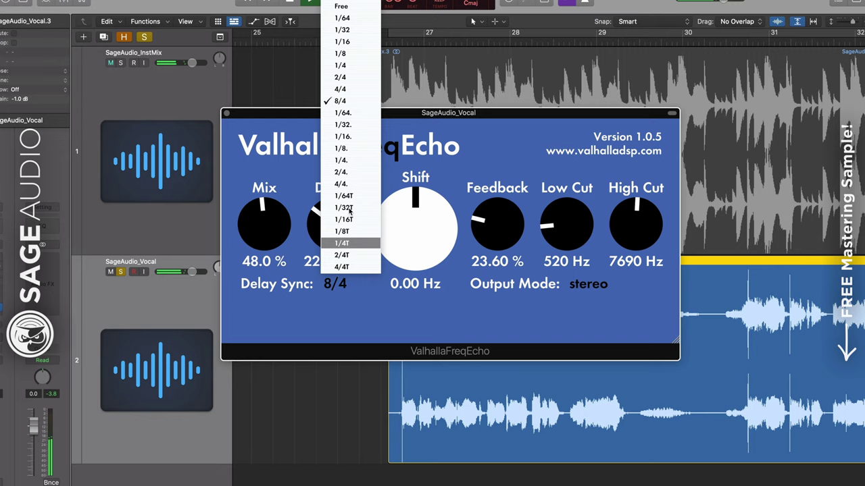
{"action": "left_click", "coordinate": [355, 20]}
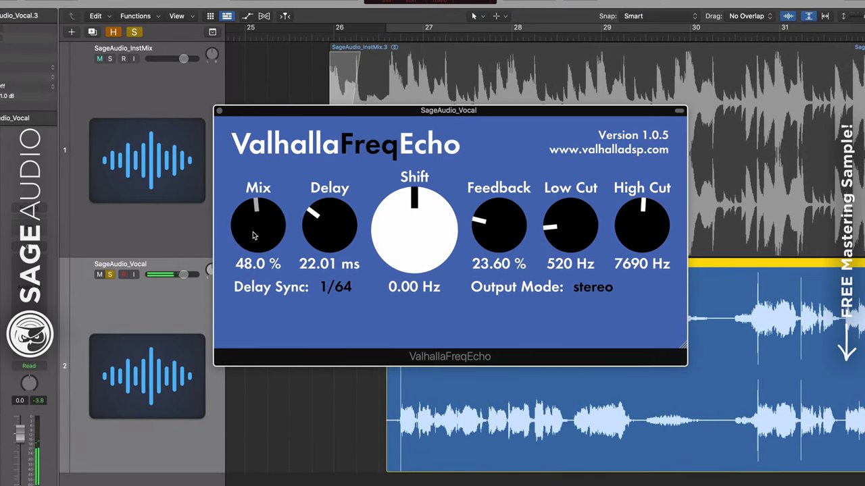
Fine-tune Shift to 0.47 Hz and mix to 45.6%, toggling solo to compare with the instrumental
{"action": "scroll", "coordinate": [253, 232], "scroll_direction": "up", "scroll_amount": 3}
{"action": "scroll", "coordinate": [247, 226], "scroll_direction": "up", "scroll_amount": 3}
{"action": "scroll", "coordinate": [246, 233], "scroll_direction": "up", "scroll_amount": 2}
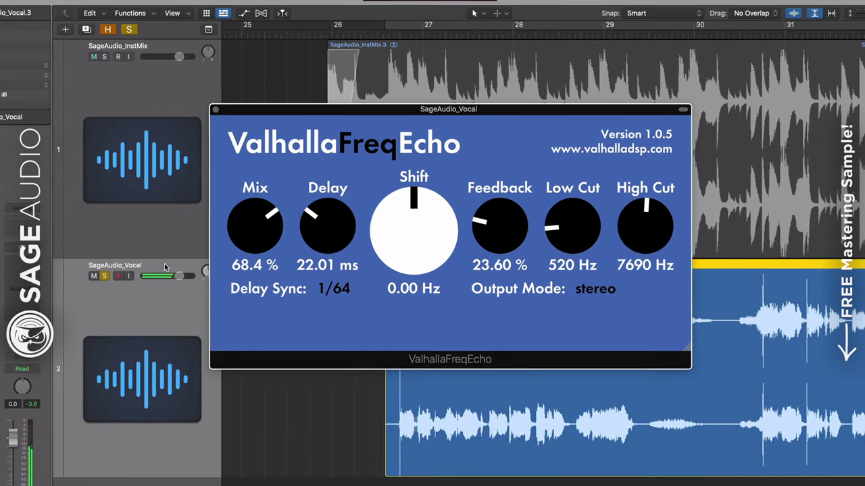
{"action": "left_click", "coordinate": [99, 277]}
{"action": "scroll", "coordinate": [408, 249], "scroll_direction": "up", "scroll_amount": 2}
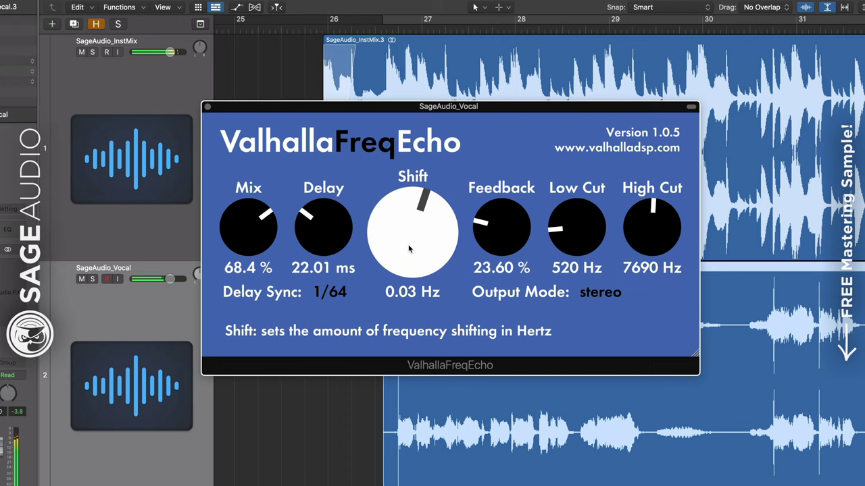
{"action": "scroll", "coordinate": [408, 247], "scroll_direction": "up", "scroll_amount": 5}
{"action": "scroll", "coordinate": [408, 247], "scroll_direction": "up", "scroll_amount": 2}
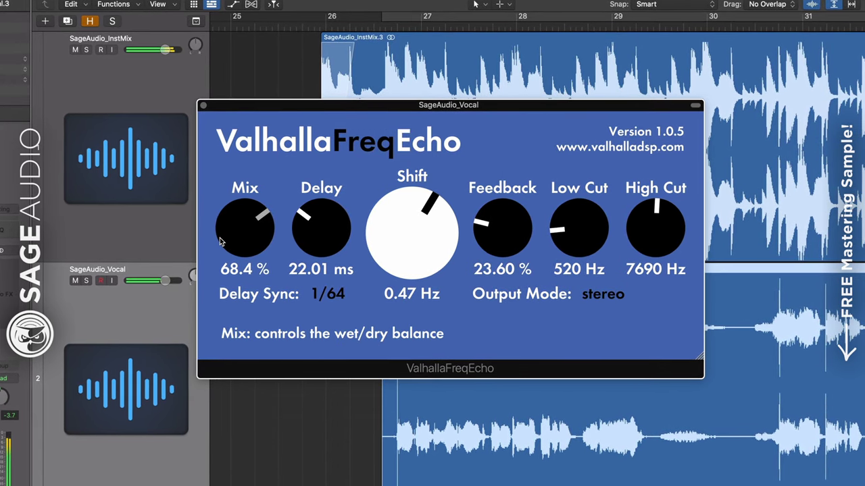
{"action": "scroll", "coordinate": [220, 242], "scroll_direction": "down", "scroll_amount": 3}
{"action": "scroll", "coordinate": [220, 242], "scroll_direction": "down", "scroll_amount": 8}
{"action": "scroll", "coordinate": [219, 242], "scroll_direction": "down", "scroll_amount": 1}
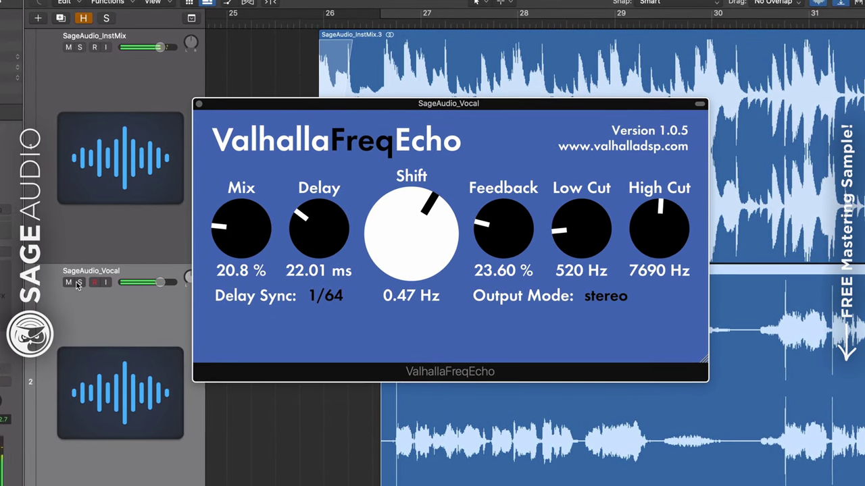
{"action": "left_click", "coordinate": [78, 283]}
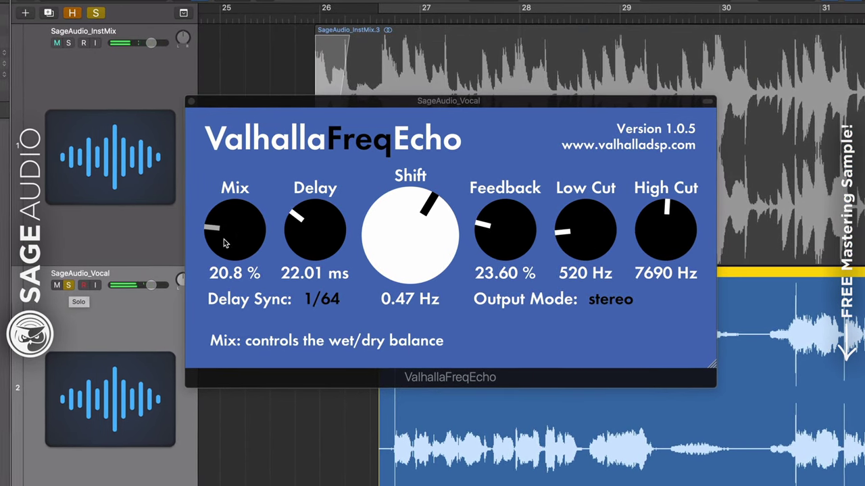
{"action": "scroll", "coordinate": [226, 243], "scroll_direction": "down", "scroll_amount": 5}
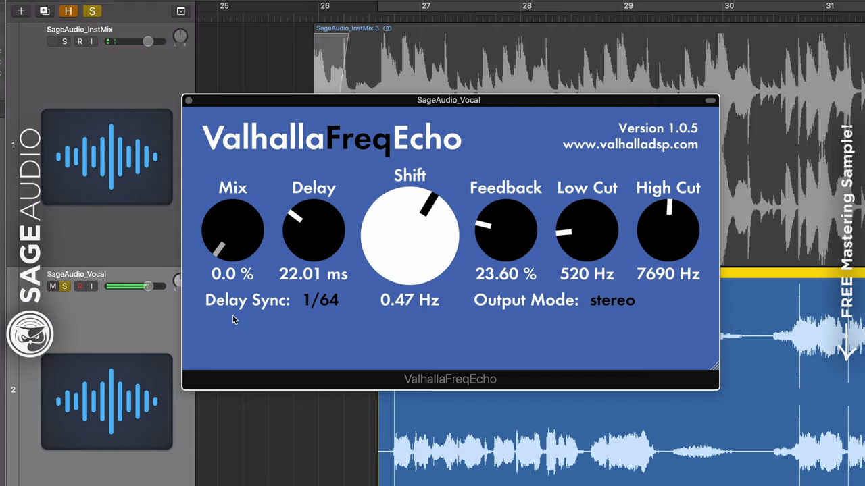
{"action": "scroll", "coordinate": [223, 230], "scroll_direction": "up", "scroll_amount": 5}
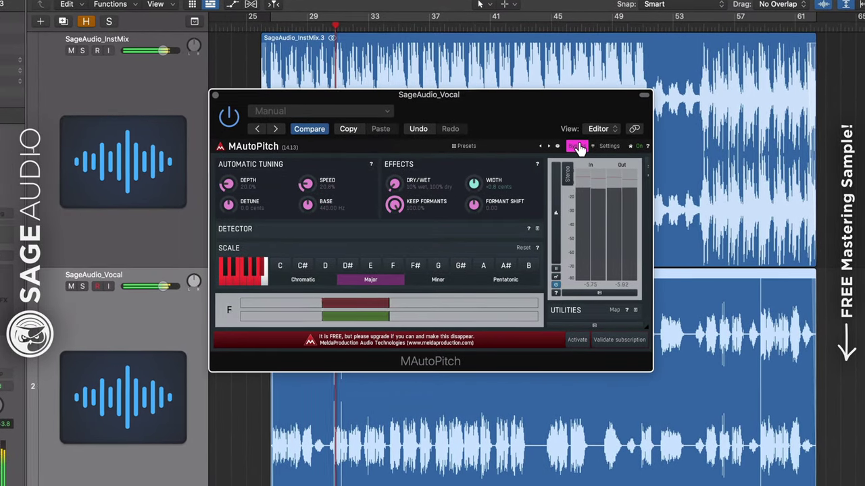
Re-enable and close MAutoPitch, widen Vocal Doubler separation to 42%, then close Saturator and MCompressor
{"action": "left_click", "coordinate": [573, 154]}
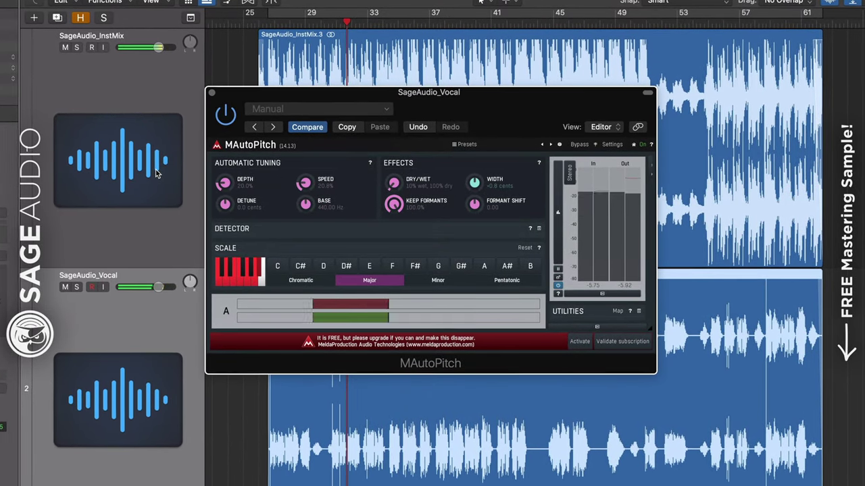
{"action": "left_click", "coordinate": [211, 92]}
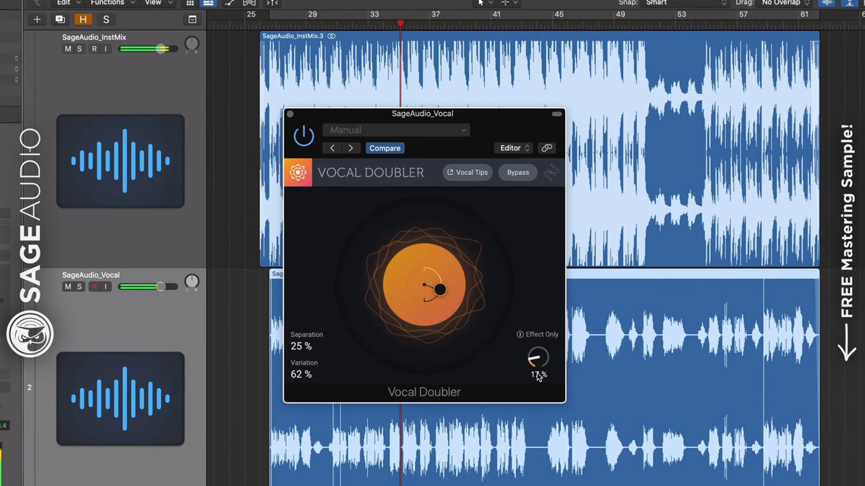
{"action": "left_click_drag", "start_coordinate": [445, 294], "coordinate": [446, 297]}
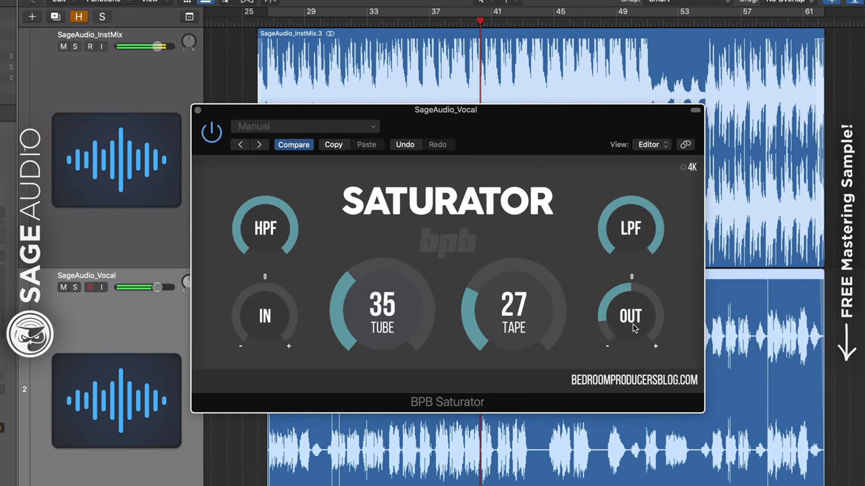
{"action": "left_click", "coordinate": [199, 110]}
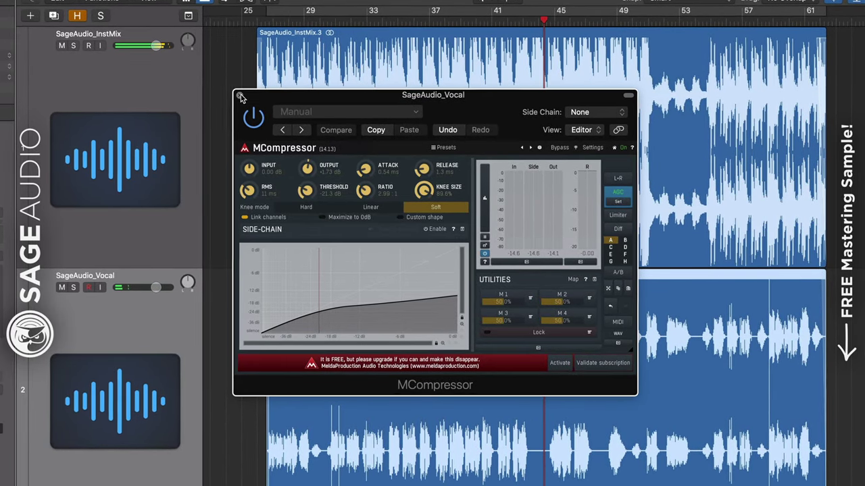
{"action": "left_click", "coordinate": [240, 98]}
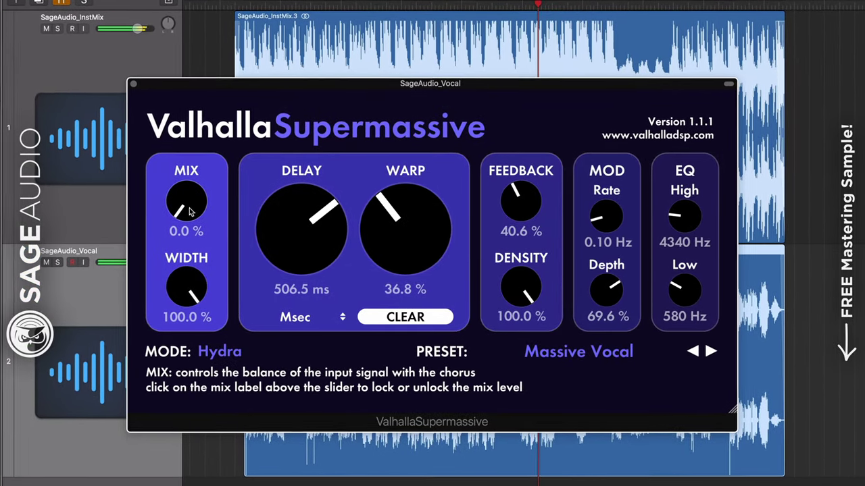
Raise the Supermassive mix on the vocal to 15.5% and close the plugin
{"action": "left_click_drag", "start_coordinate": [256, 223], "coordinate": [257, 220]}
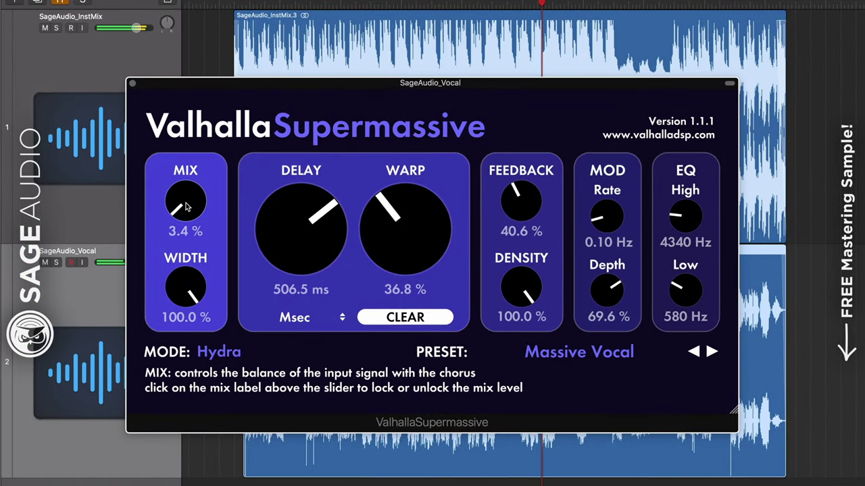
{"action": "left_click_drag", "start_coordinate": [186, 207], "coordinate": [181, 195]}
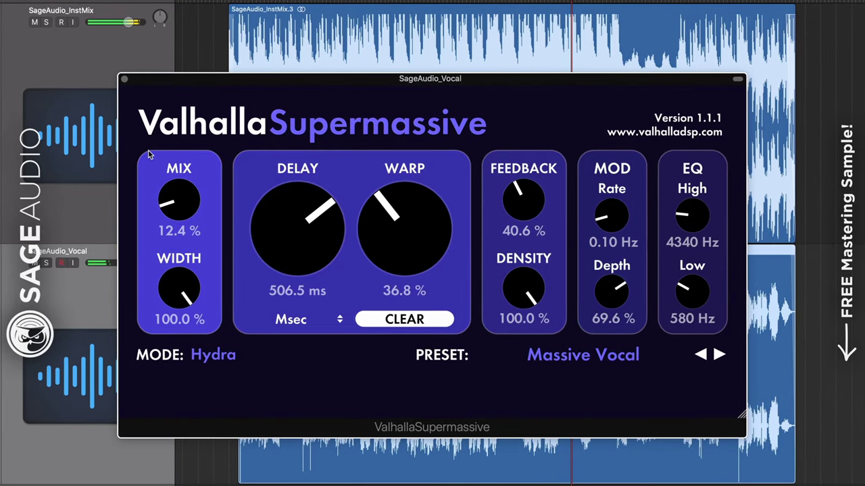
{"action": "left_click_drag", "start_coordinate": [179, 202], "coordinate": [179, 195]}
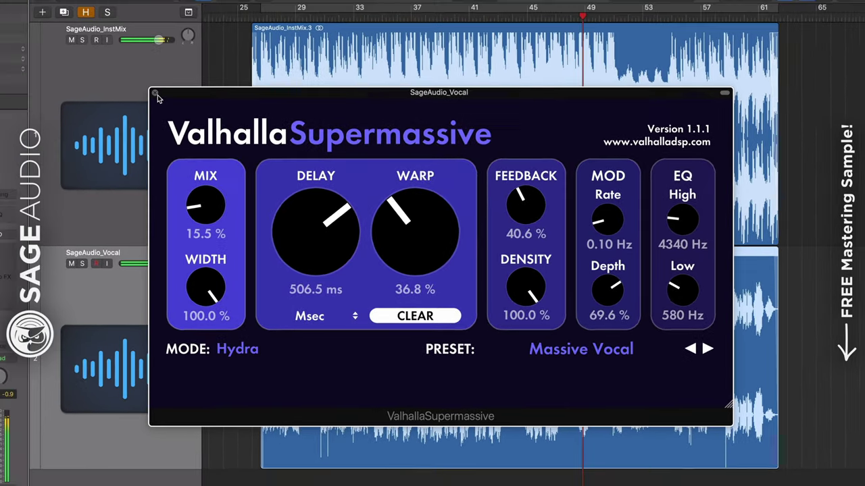
{"action": "left_click", "coordinate": [155, 95]}
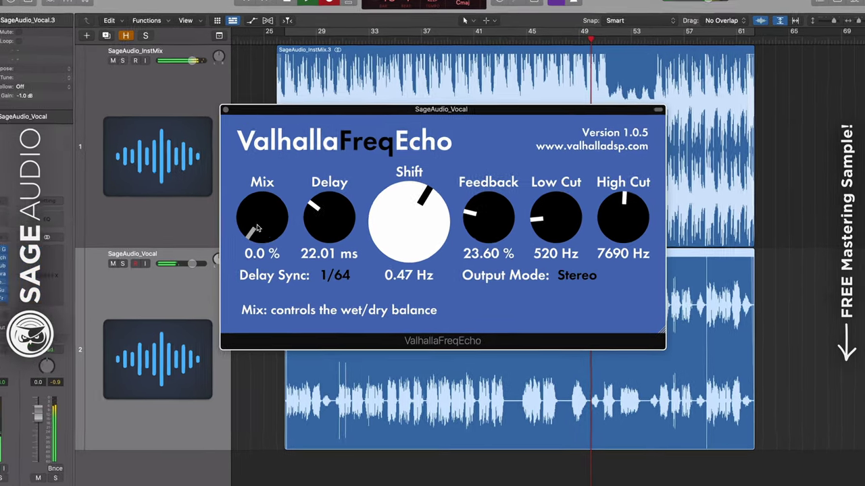
Set the FreqEcho mix to 12.8% at 1/32 sync and solo the vocal track
{"action": "left_click_drag", "start_coordinate": [276, 226], "coordinate": [277, 214]}
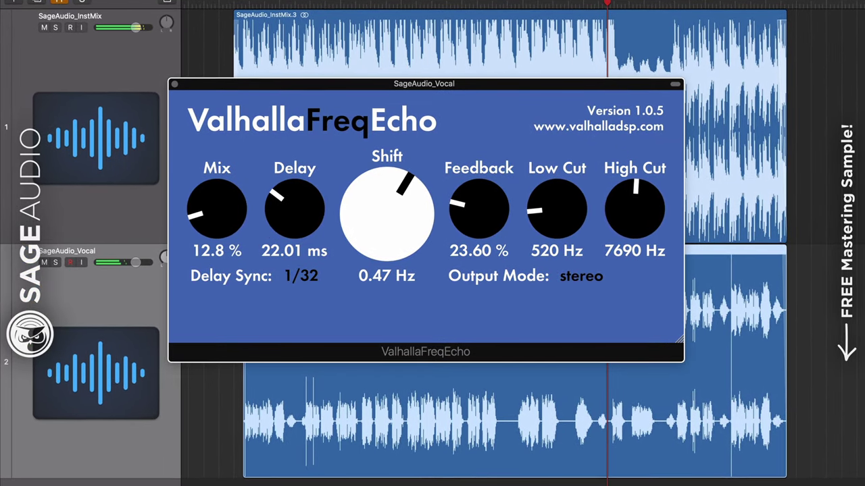
{"action": "key", "text": "s"}
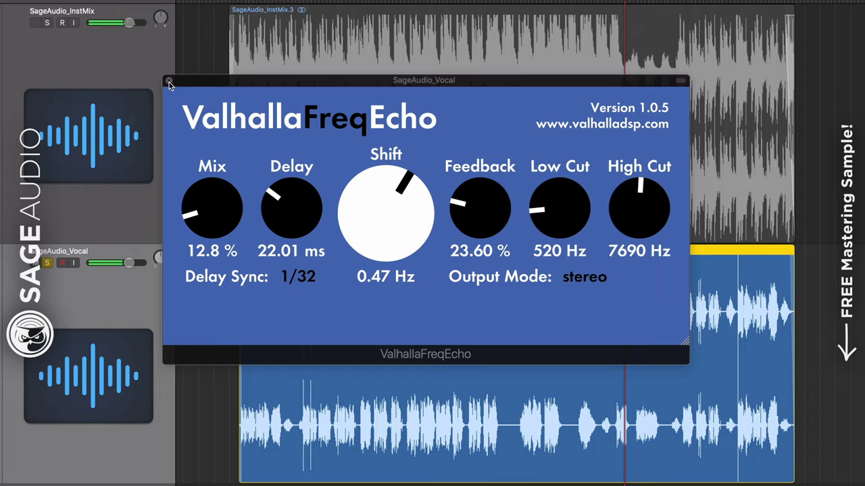
{"action": "left_click", "coordinate": [169, 81]}
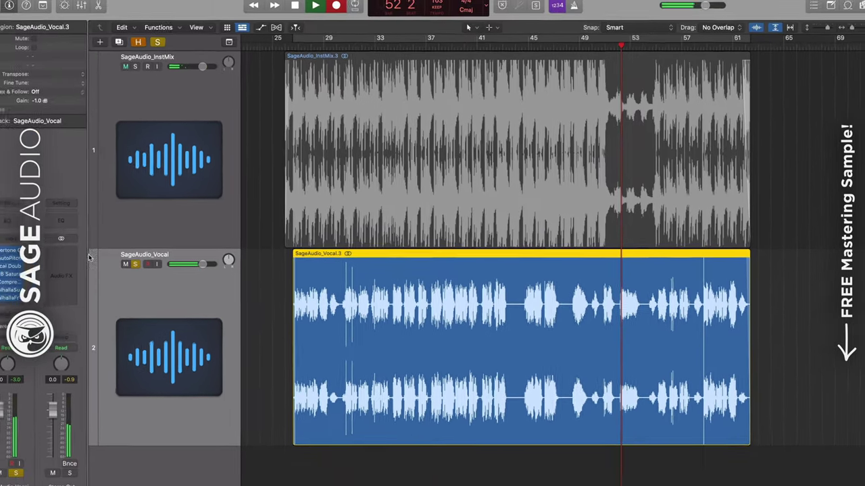
{"action": "left_click", "coordinate": [60, 203]}
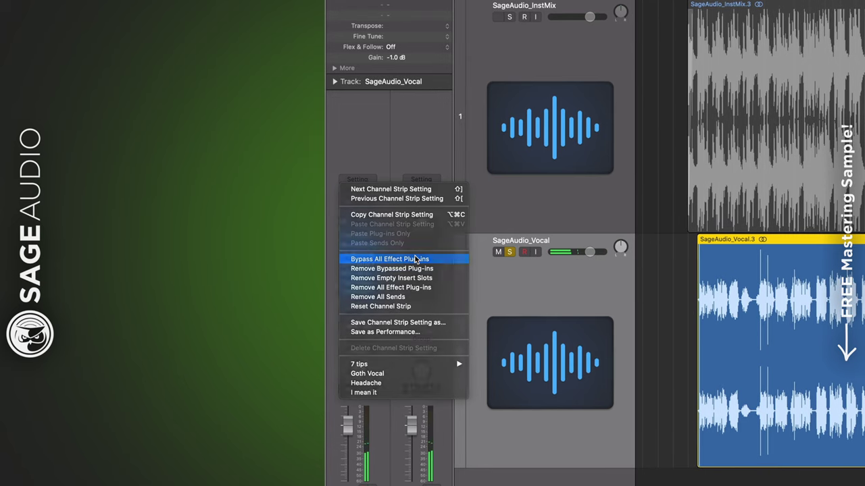
{"action": "left_click", "coordinate": [415, 258]}
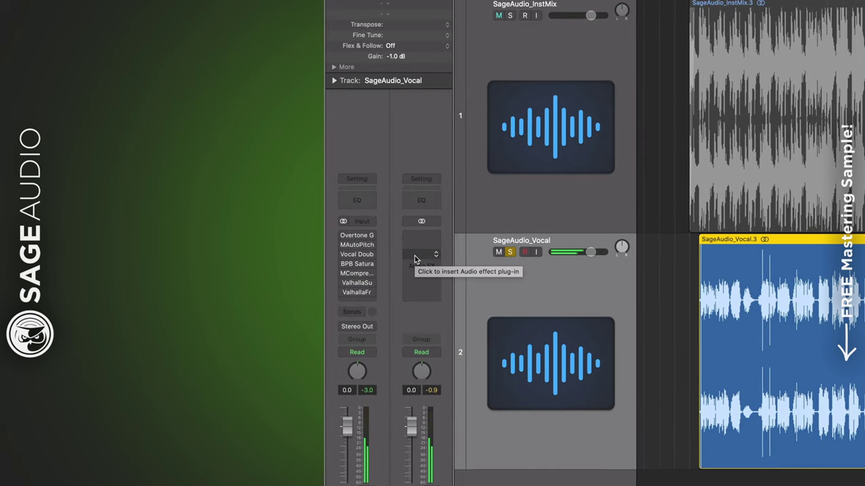
{"action": "left_click", "coordinate": [356, 180]}
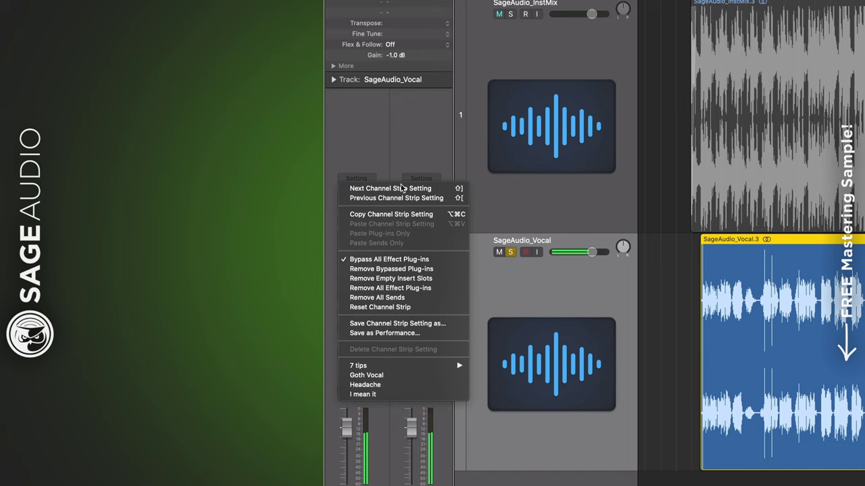
{"action": "left_click", "coordinate": [408, 264]}
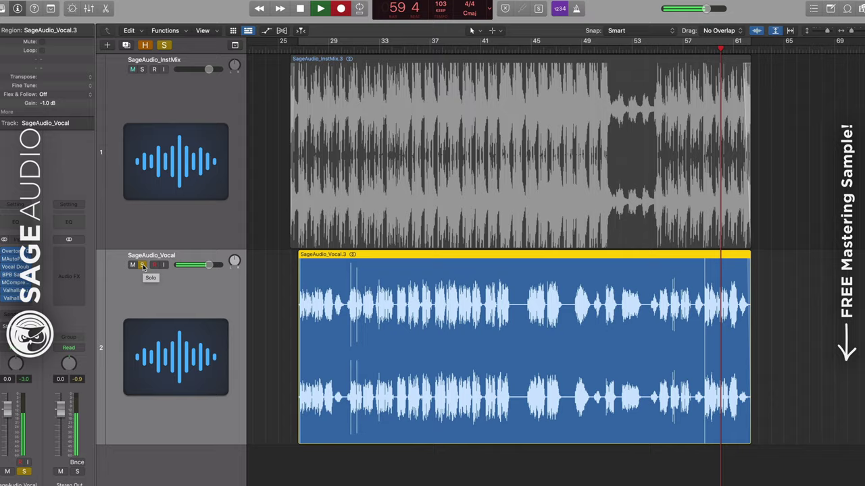
Unsolo the vocal track so it plays with the instrumental mix
{"action": "left_click", "coordinate": [144, 265]}
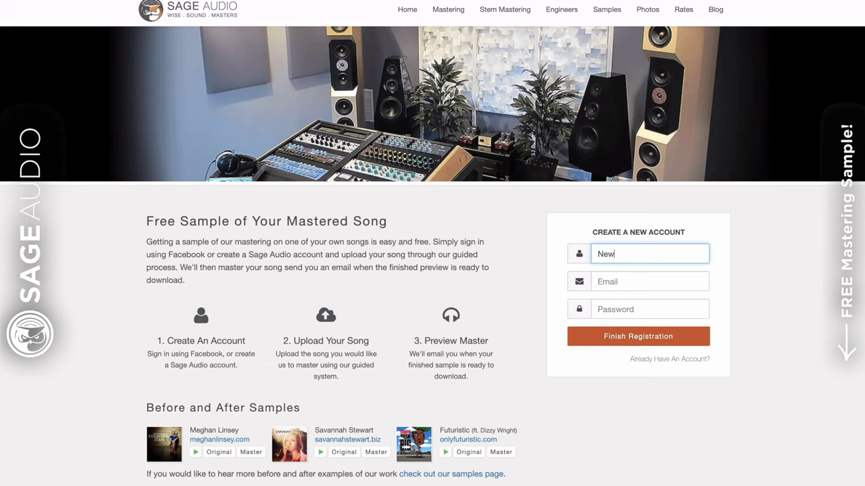
Register a Sage Audio account with a username and e-mail, then open the Free Mastering Preview form
{"action": "type", "text": "Artist"}
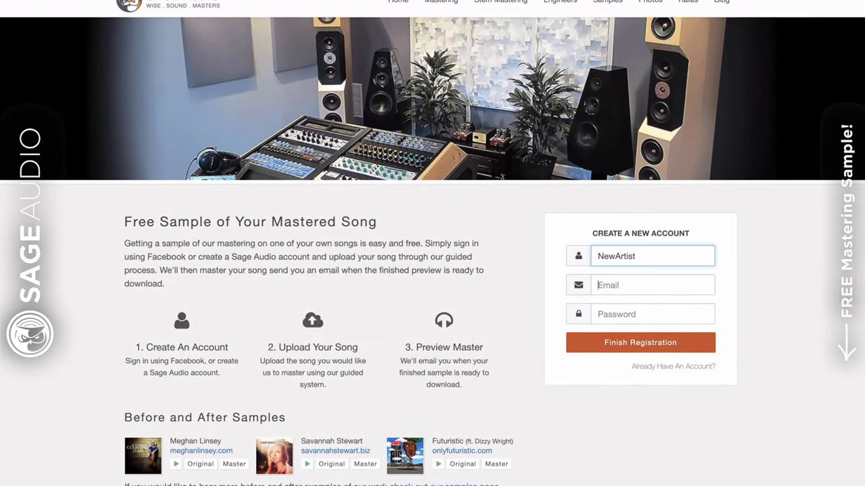
{"action": "key", "text": "Tab"}
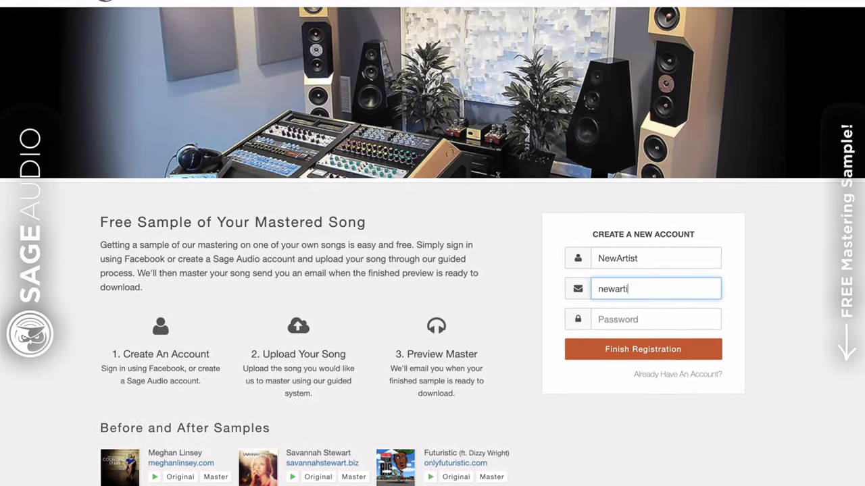
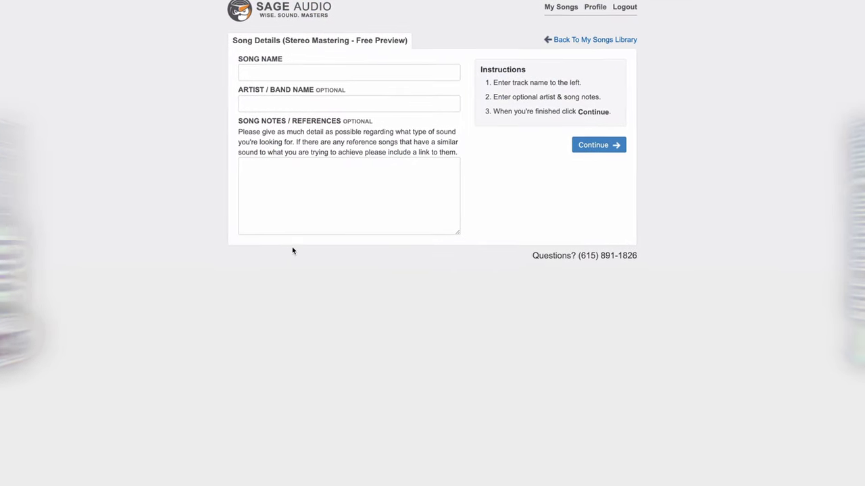
{"action": "left_click", "coordinate": [555, 49]}
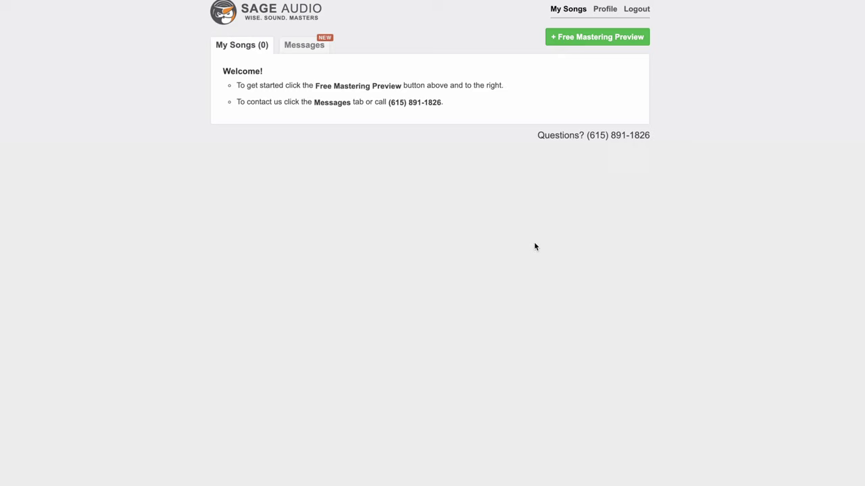
{"action": "left_click", "coordinate": [576, 50]}
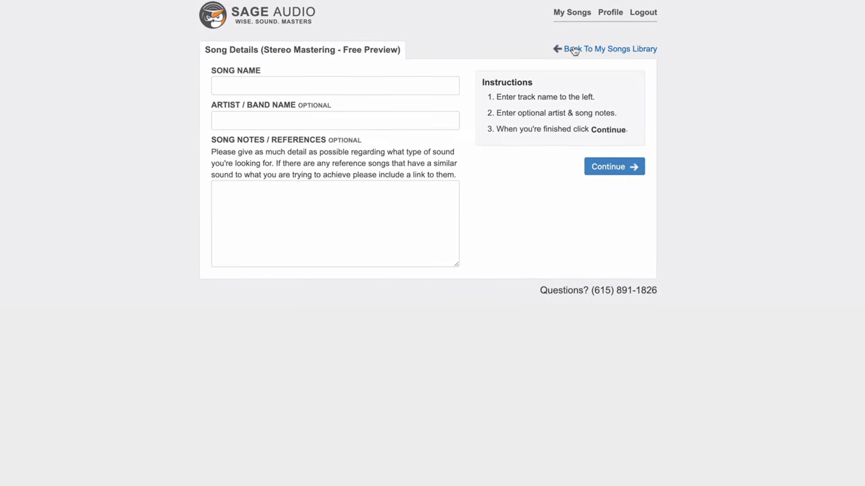